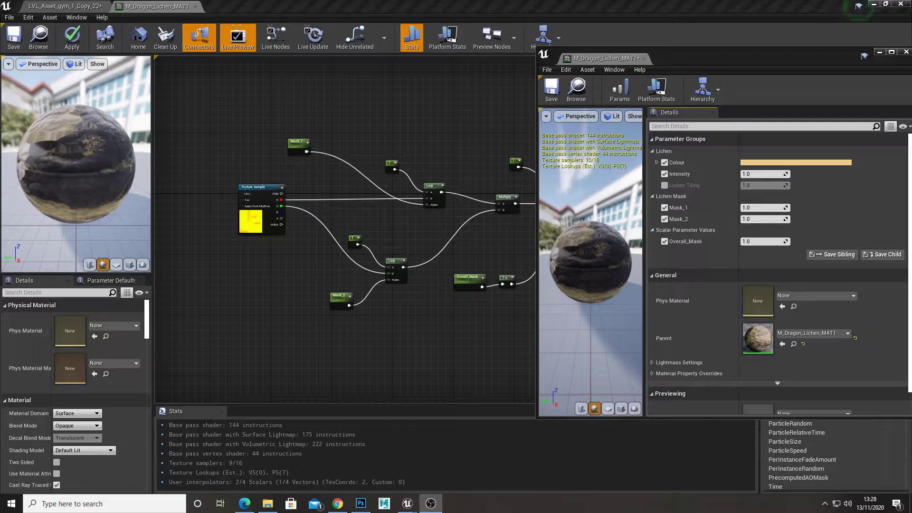
Step: In the level, set the lichen instance's Intensity to about 6.26, Mask_1 to about 1.46 and Mask_2 to about 0.28
left_click(91, 5)
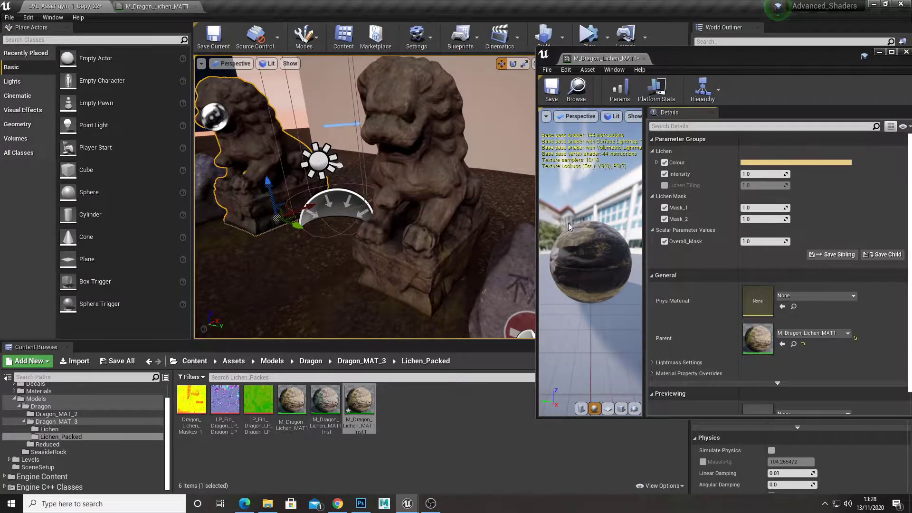
left_click_drag(764, 175, 843, 175)
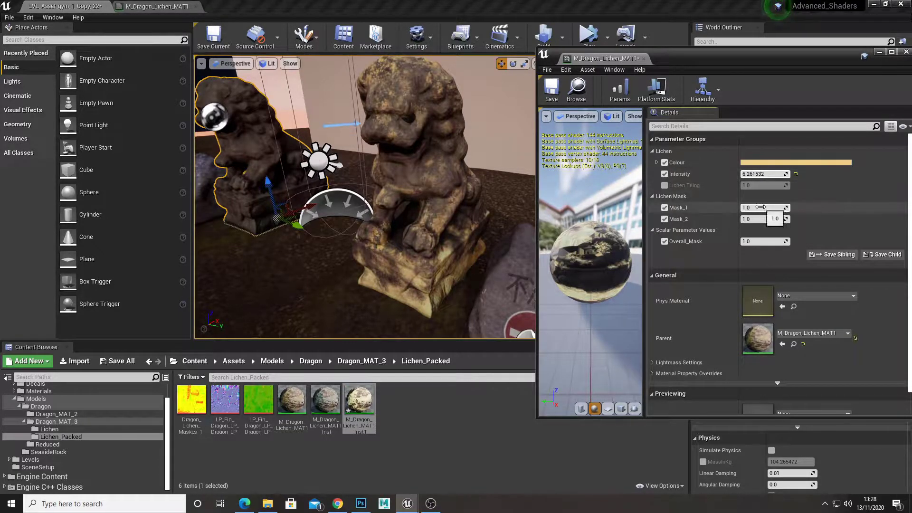
mouse_move(761, 207)
left_mouse_down()
mouse_move(772, 208)
mouse_move(749, 219)
left_mouse_up()
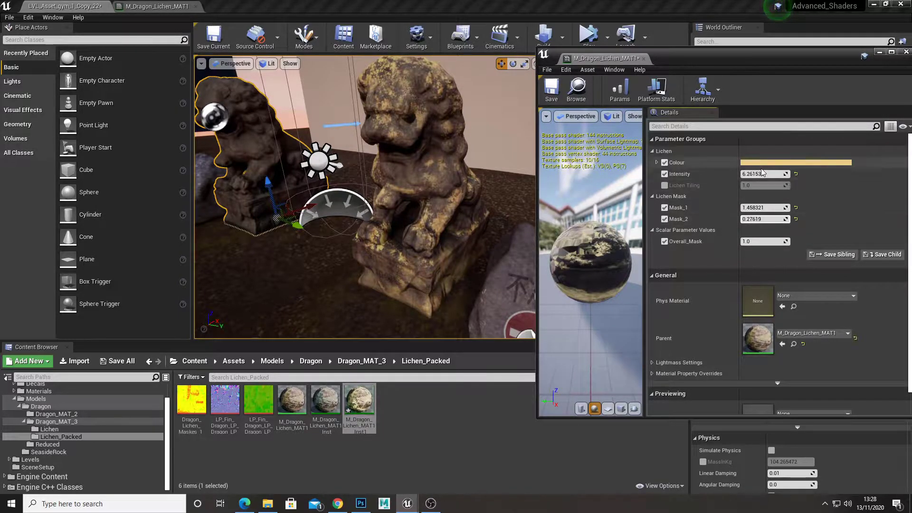
Step: Try a pink lichen Colour on the dragon statue and discard it
left_click(761, 163)
left_click(623, 230)
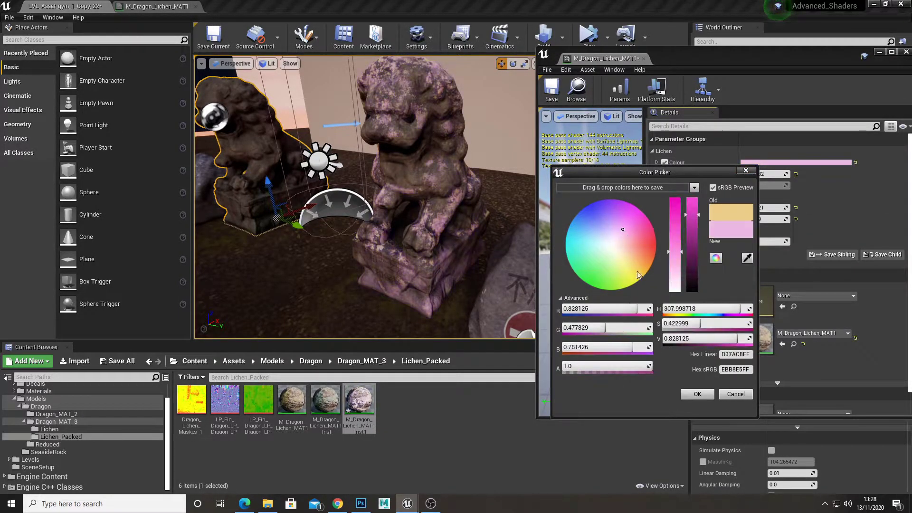
left_click(723, 392)
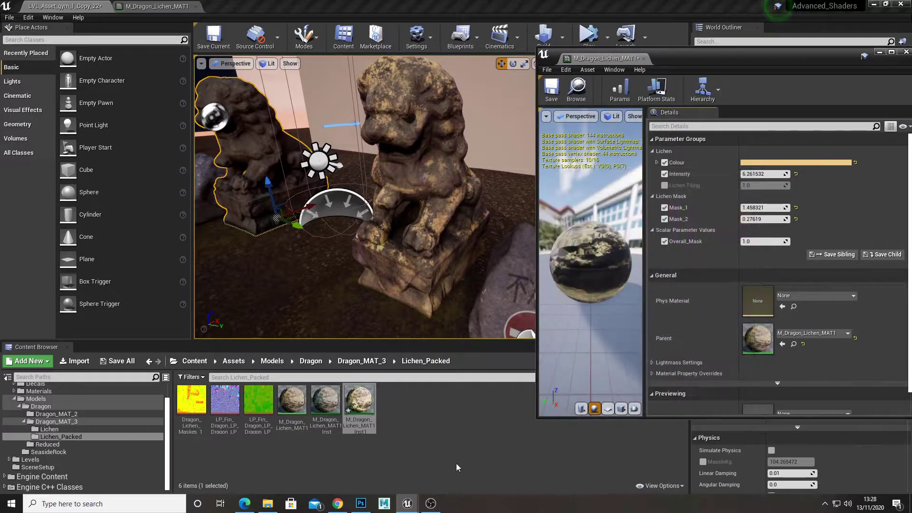
Step: Switch to Photoshop and compare the Mask_2 and Mask_1 layers, checking them against the lichen statue and material graph in Unreal Editor
left_click(361, 503)
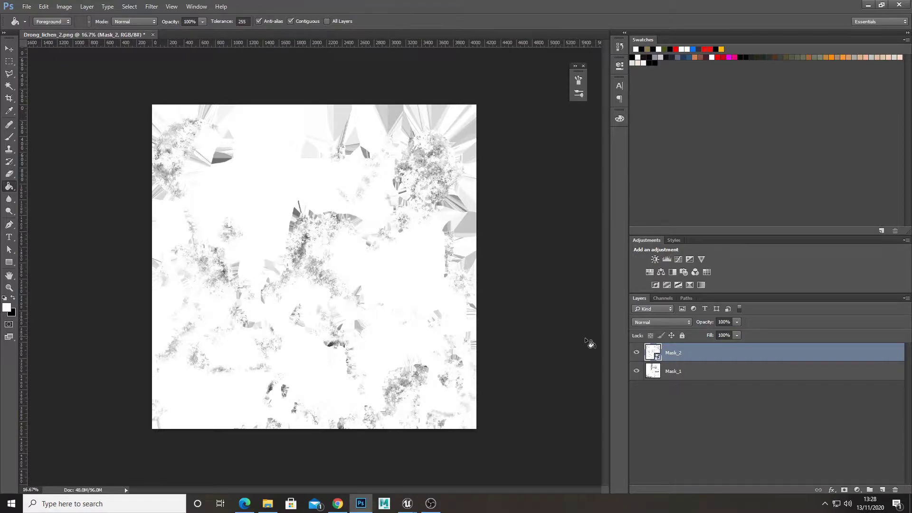
left_click(637, 352)
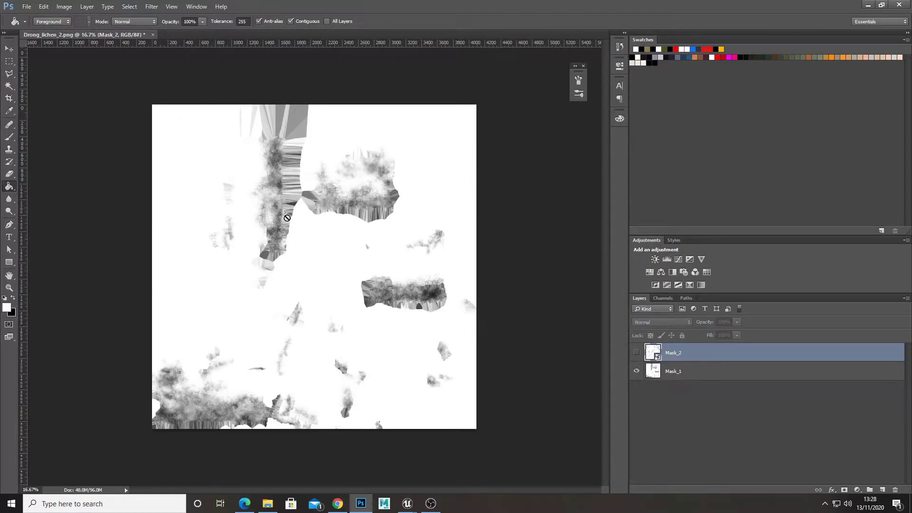
left_click(407, 503)
left_click(399, 460)
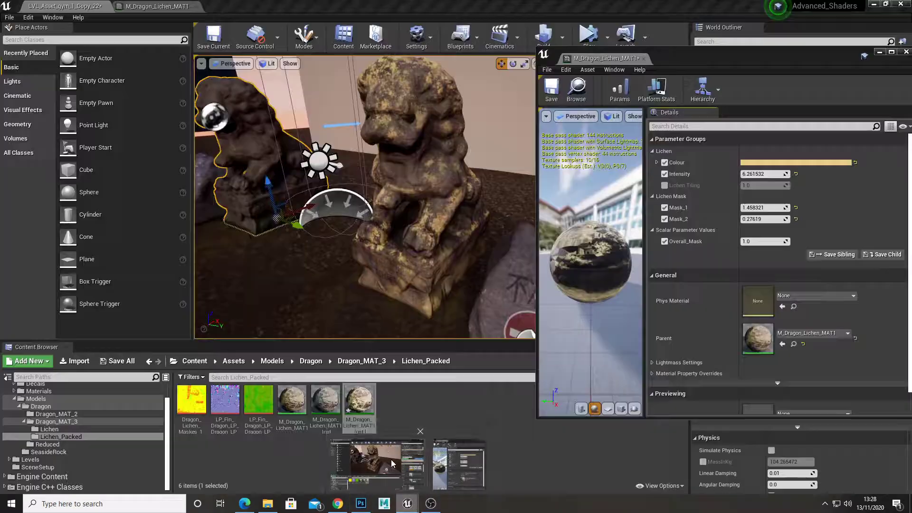
left_click(157, 7)
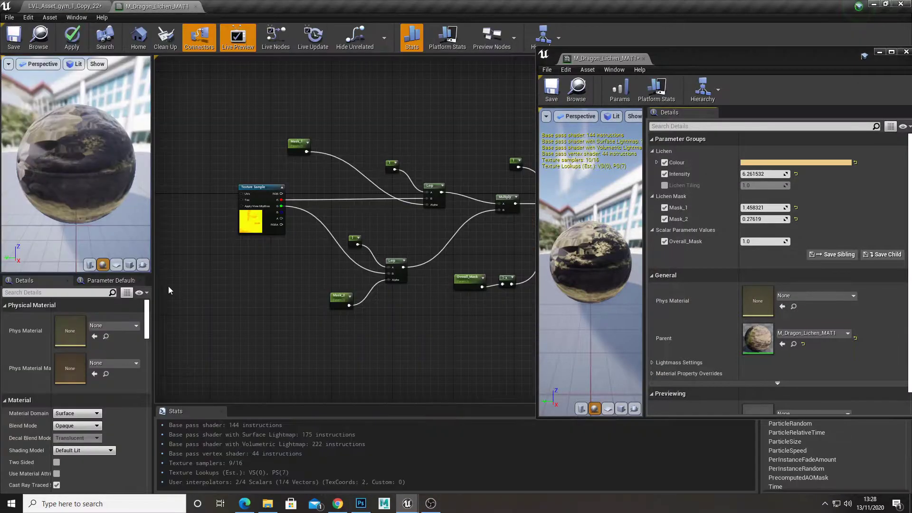
left_click(59, 6)
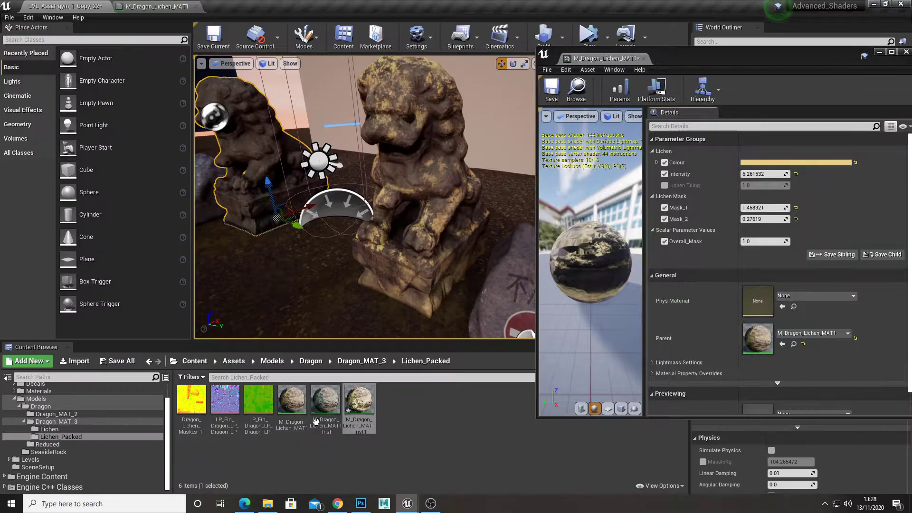
left_click(361, 504)
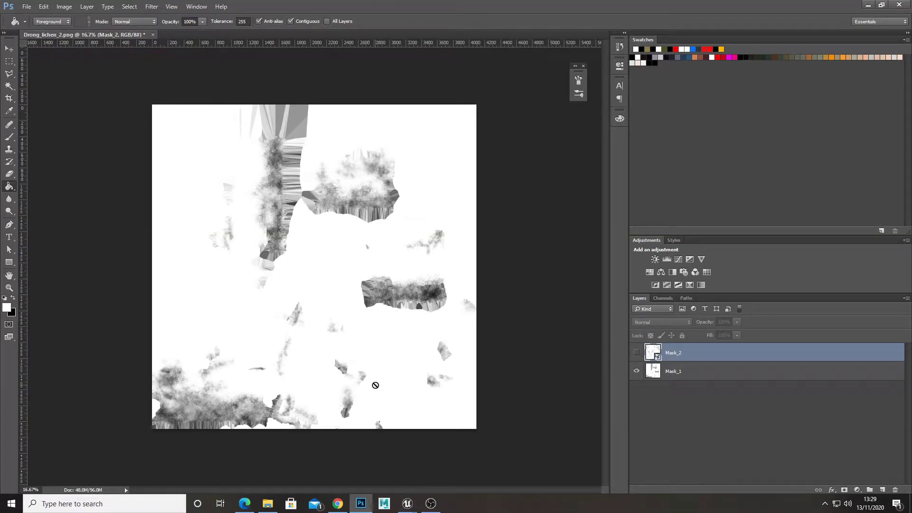
left_click(637, 352)
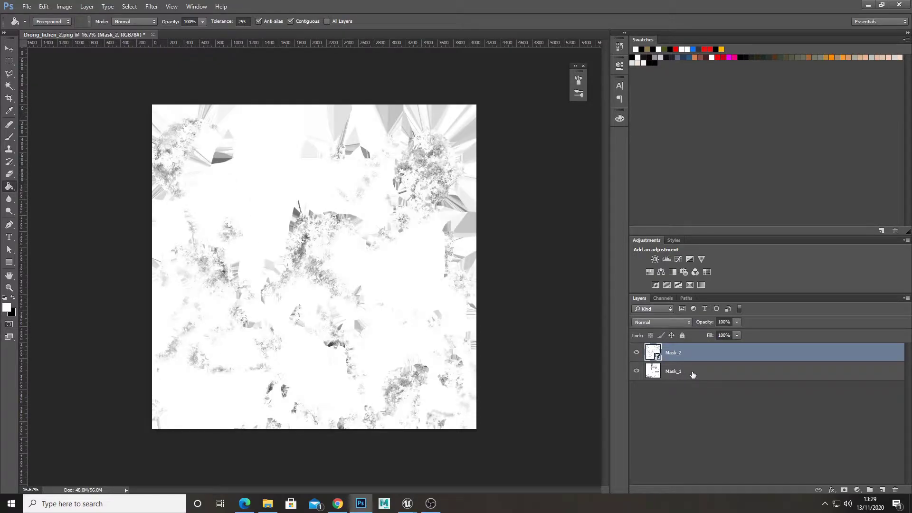
Step: Restrict the Mask_1 layer's blending to the red channel only and check it with Mask_2 temporarily hidden
left_click(716, 373)
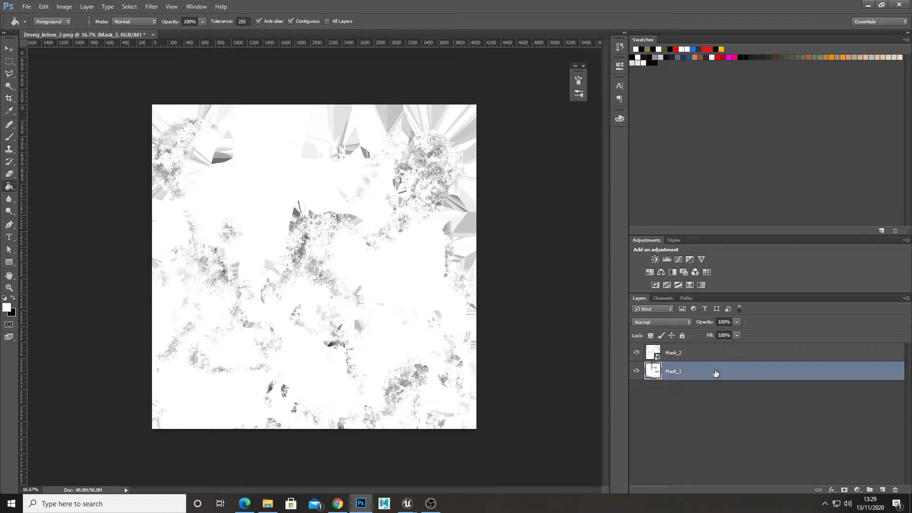
double_click(716, 373)
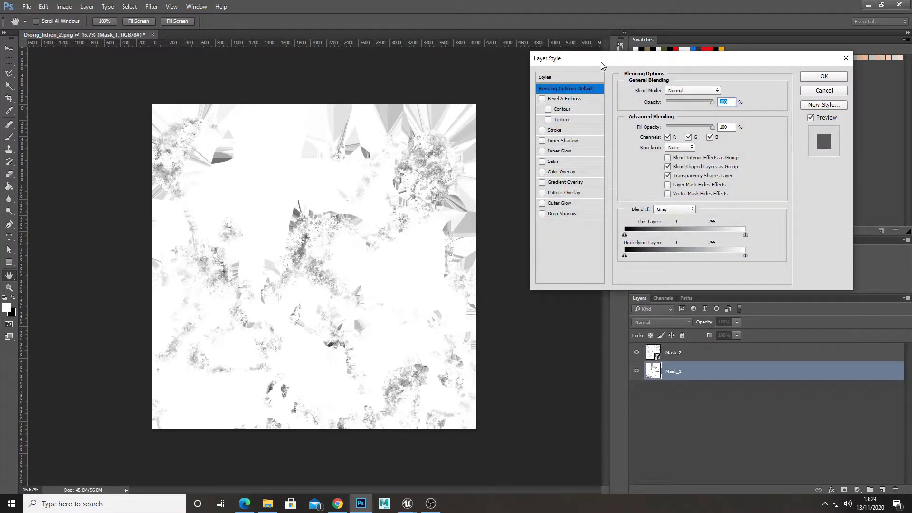
left_click_drag(603, 65, 477, 65)
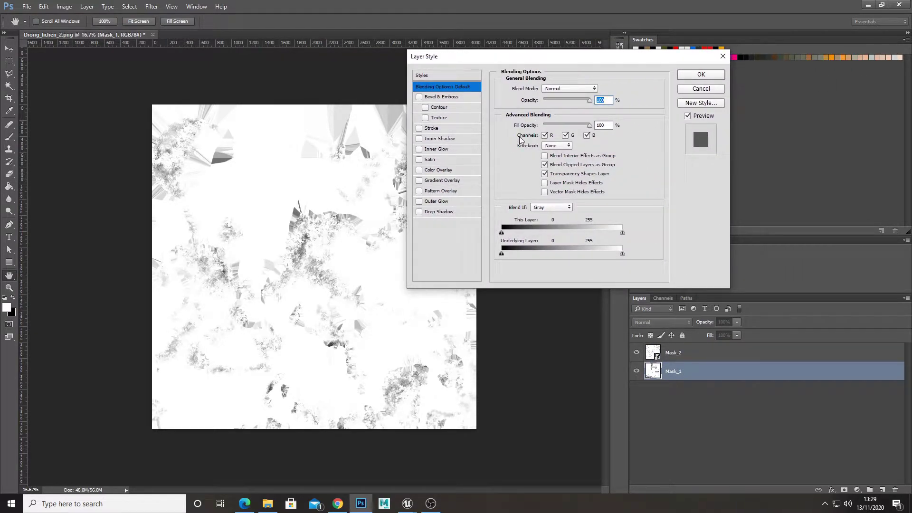
left_click(565, 135)
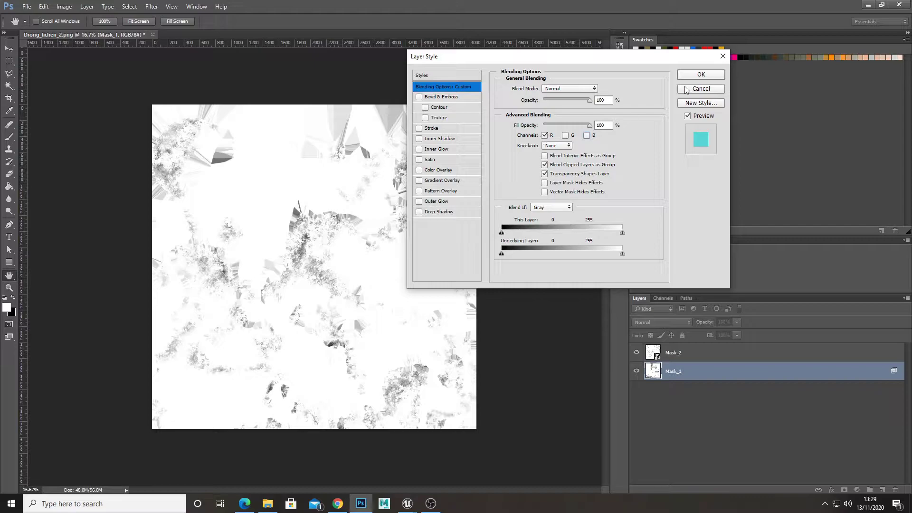
left_click(708, 75)
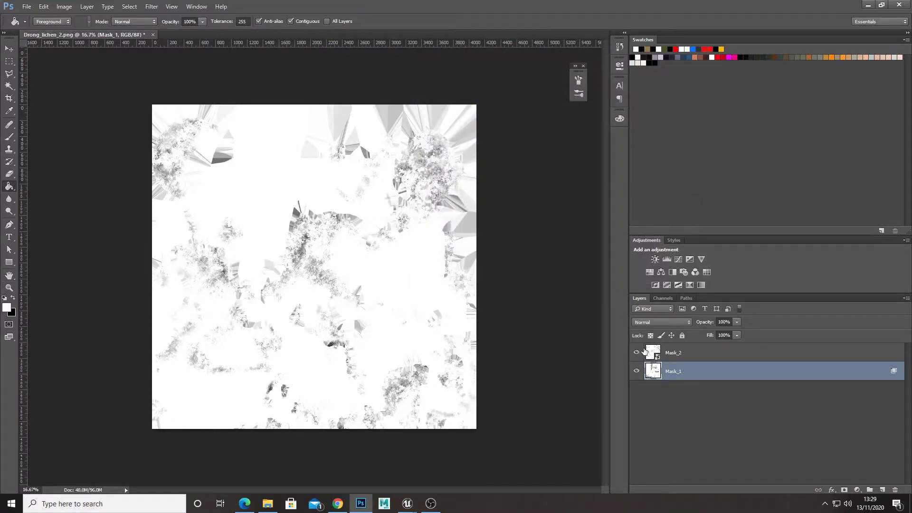
left_click(636, 352)
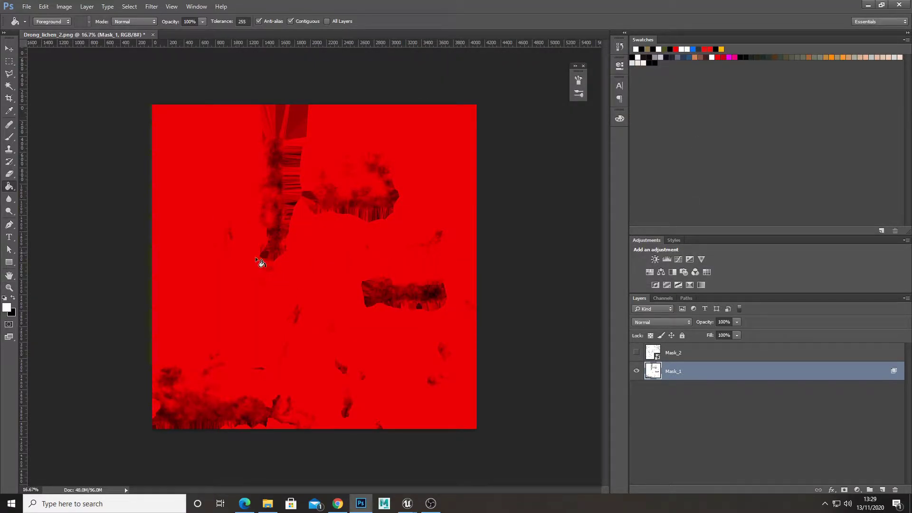
left_click(636, 352)
Step: Restrict the Mask_2 layer's advanced blending to the green channel only
double_click(732, 355)
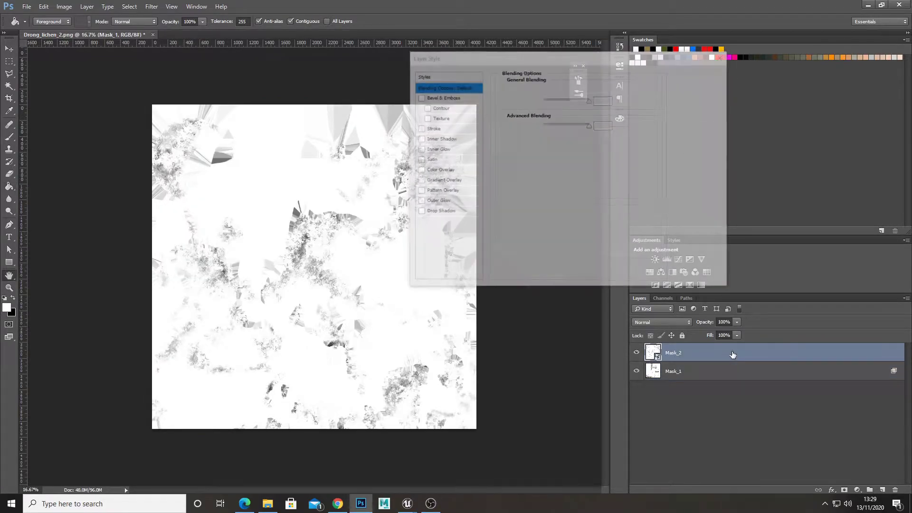
left_click(545, 136)
left_click(588, 135)
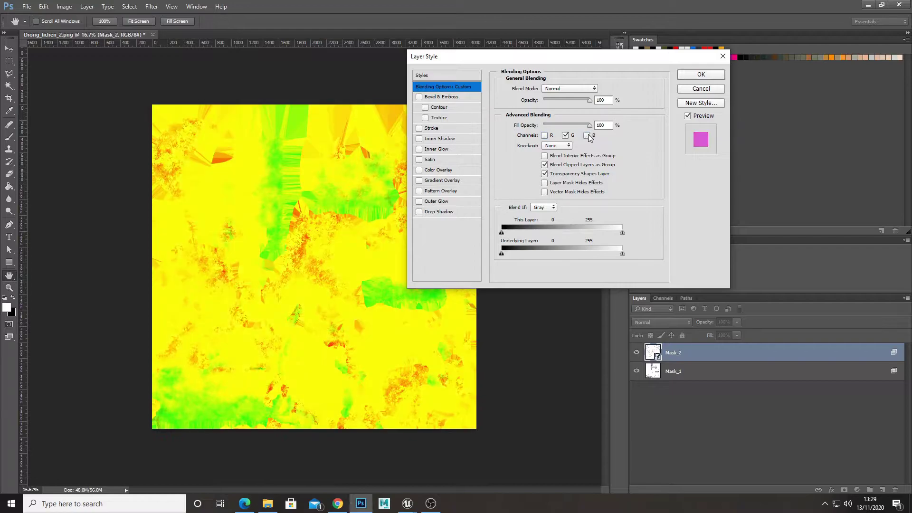
left_click(701, 76)
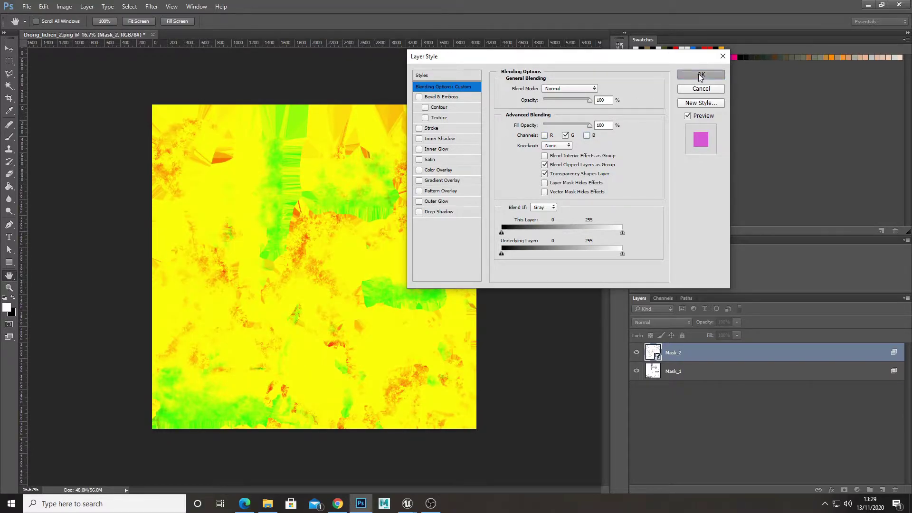
Step: Try a duplicate of Mask_2 restricted to the blue channel only, and delete the duplicate
left_click_drag(736, 356, 723, 352, "alt")
double_click(723, 351)
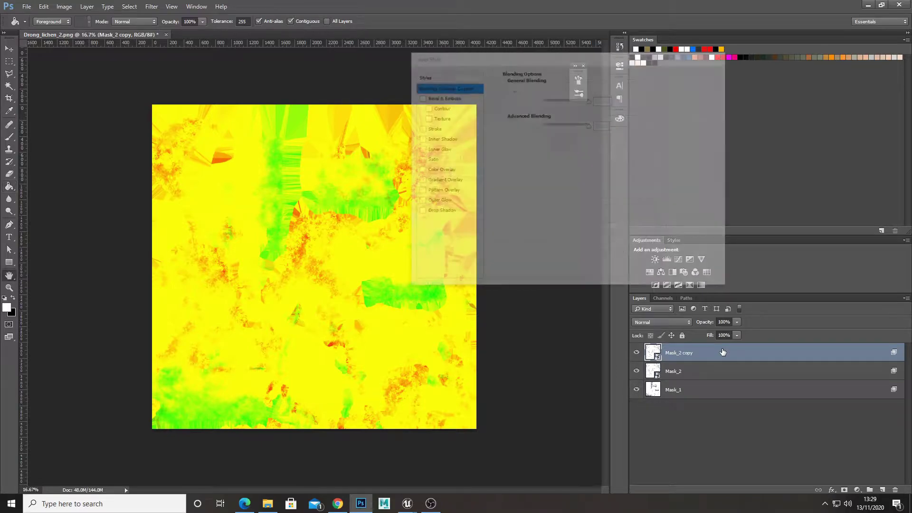
left_click(545, 135)
left_click(566, 135)
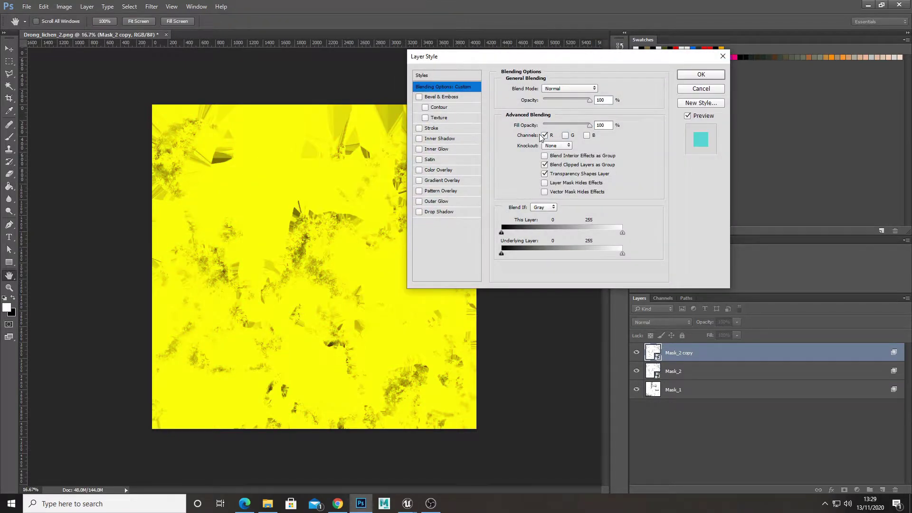
left_click(544, 135)
left_click(587, 136)
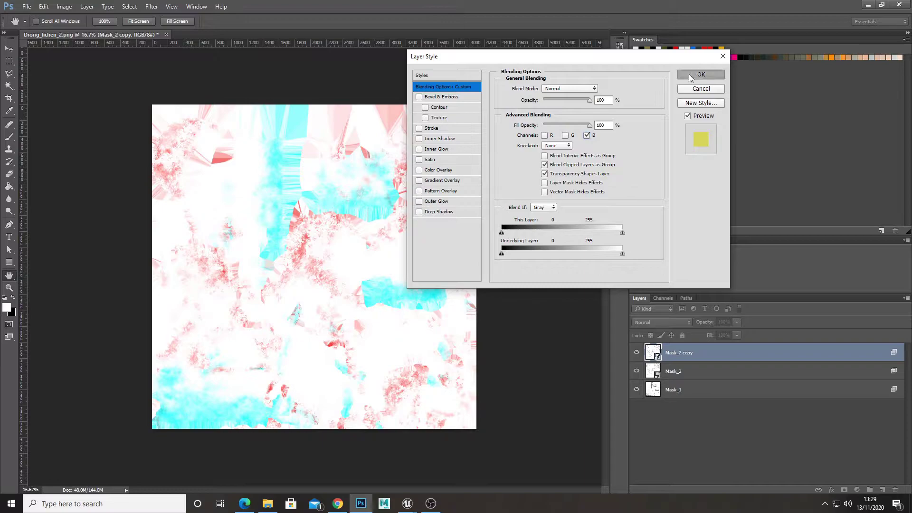
key("Return")
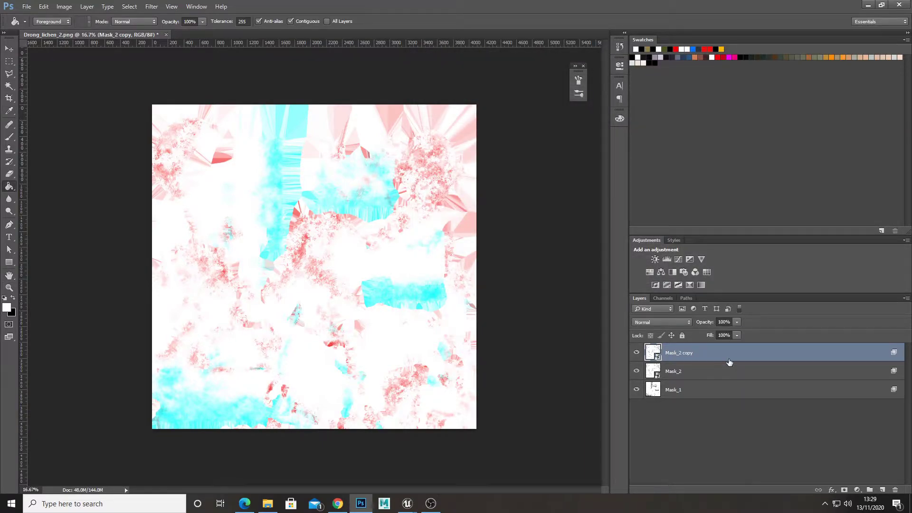
key("Delete")
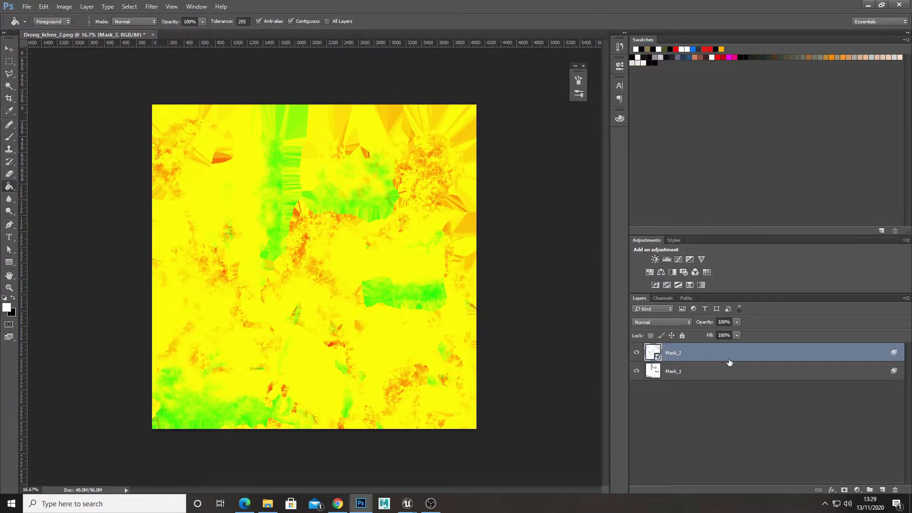
Step: Toggle the Mask_2 and Mask_1 layers off and on to examine each layer's channel contribution
left_click(636, 353)
left_click(637, 353)
left_click(637, 371)
left_click(637, 371)
Step: Switch to Unreal Editor and dock the floating material instance editor alongside the level and material editors
mouse_move(408, 503)
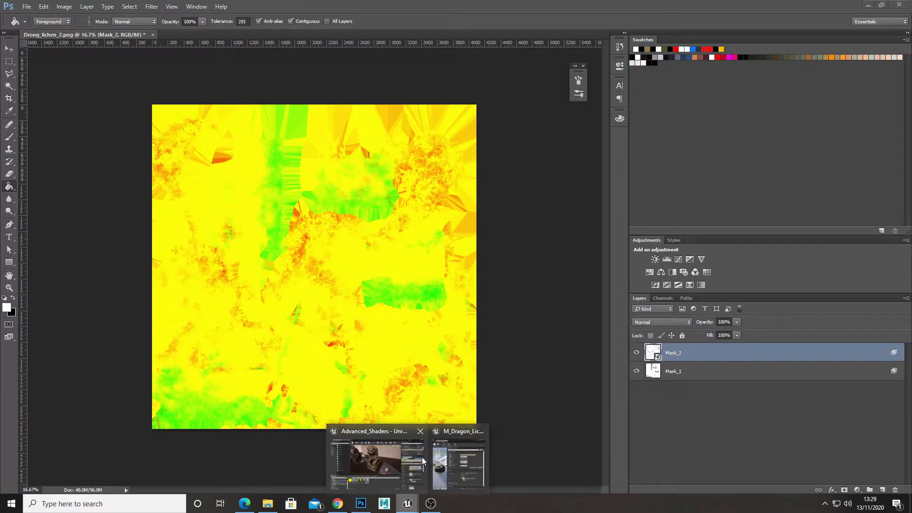
left_click(409, 459)
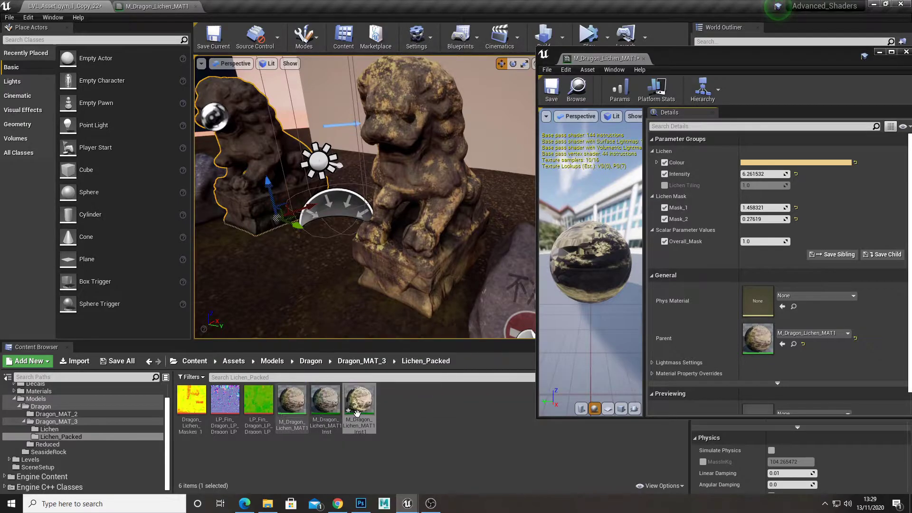
left_click_drag(607, 57, 237, 6)
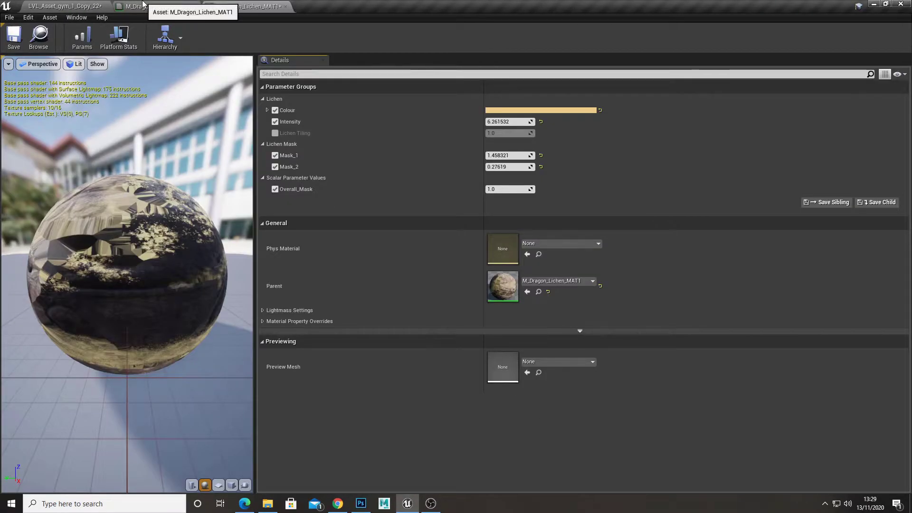
Step: Open the M_Dragon_Lichen_MAT1 graph and examine the Texture Sample node that holds the packed lichen masks
left_click(143, 4)
scroll(395, 239, "down", 3)
right_click_drag(513, 232, 381, 244)
scroll(423, 234, "up", 1)
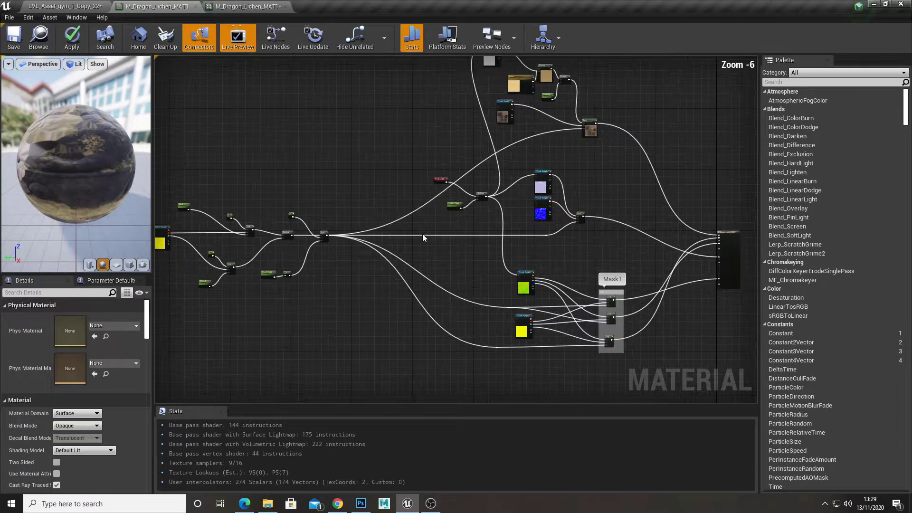
scroll(422, 234, "up", 1)
scroll(372, 264, "up", 1)
scroll(380, 255, "up", 1)
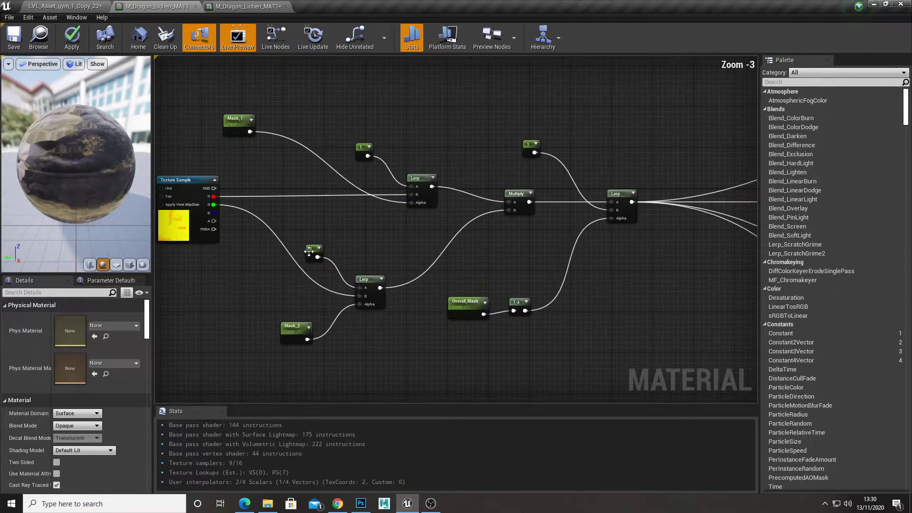
right_click_drag(309, 251, 373, 272)
scroll(381, 264, "down", 1)
scroll(281, 246, "up", 4)
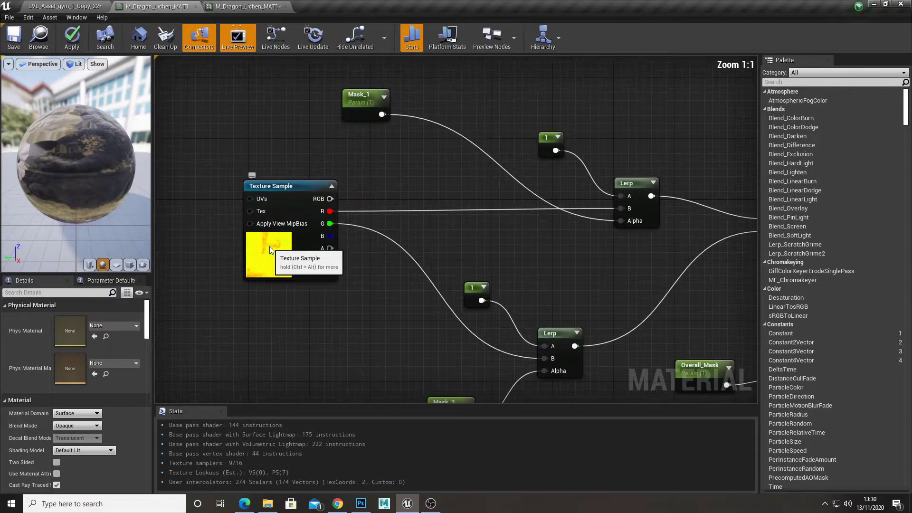
left_click(270, 246)
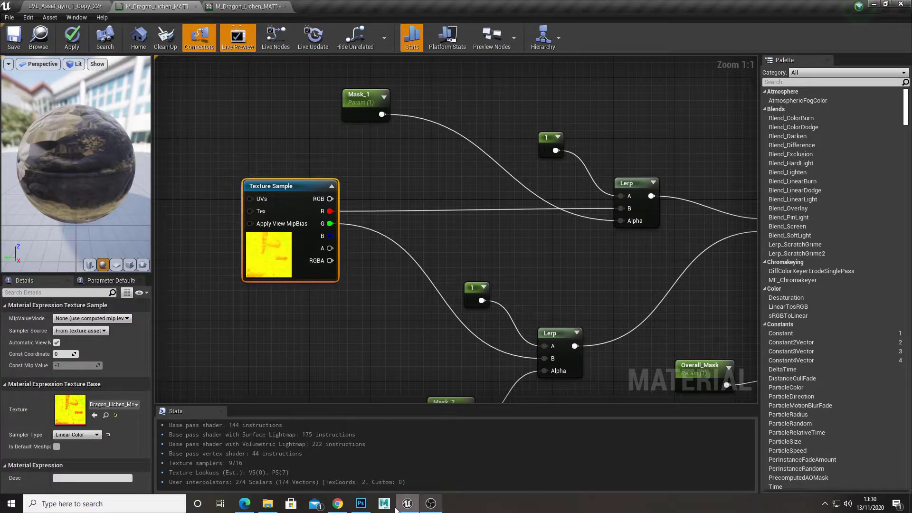
Step: Move the constant 1 node closer to the Lerp that receives the packed texture's red channel and Mask_1
right_click_drag(299, 245, 286, 259)
left_click_drag(293, 199, 380, 184)
right_click_drag(345, 187, 329, 156)
left_click_drag(277, 180, 348, 241)
right_click_drag(373, 191, 320, 229)
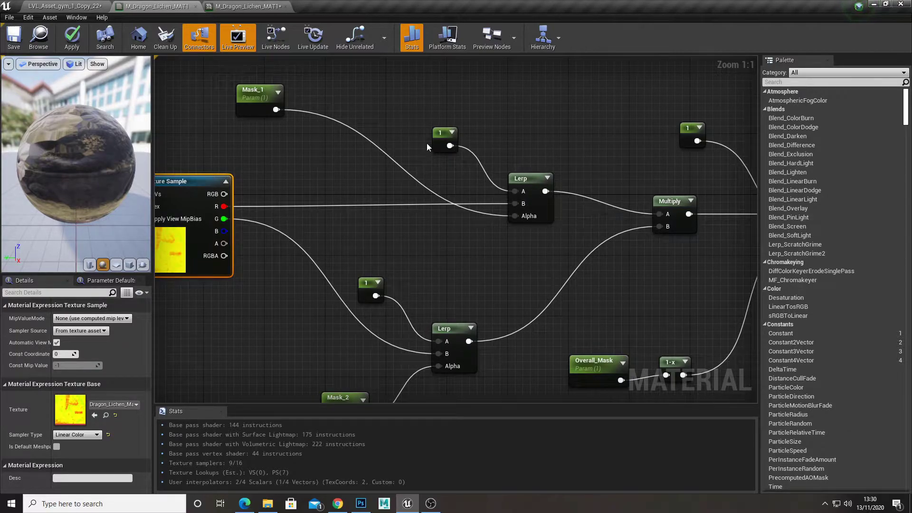
left_click_drag(441, 144, 457, 155)
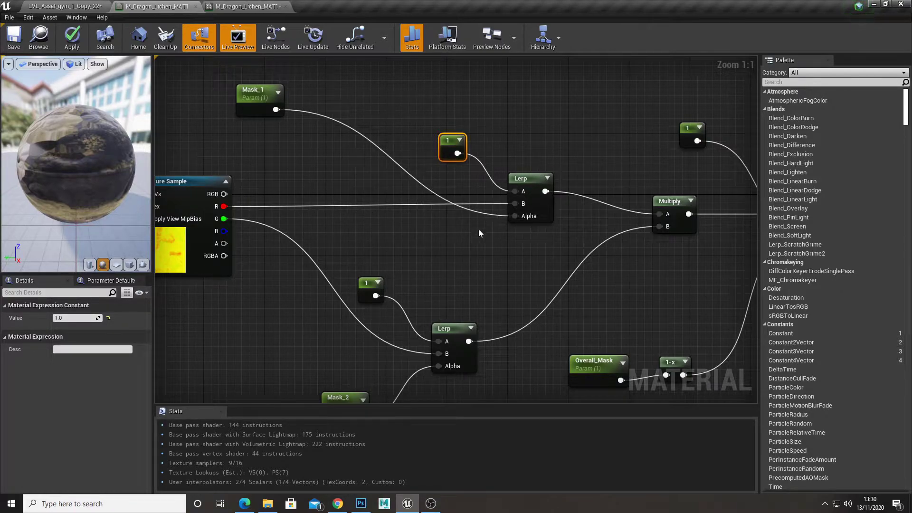
Step: Select the Mask_2 parameter and trace the packed texture's green channel through its Lerp into the Multiply node
right_click_drag(386, 199, 379, 104)
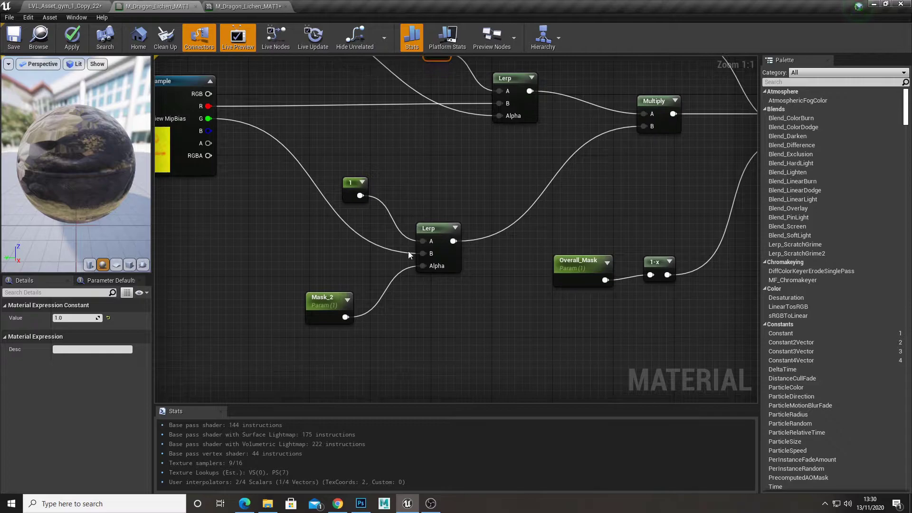
scroll(409, 255, "down", 1)
left_click_drag(307, 263, 389, 310)
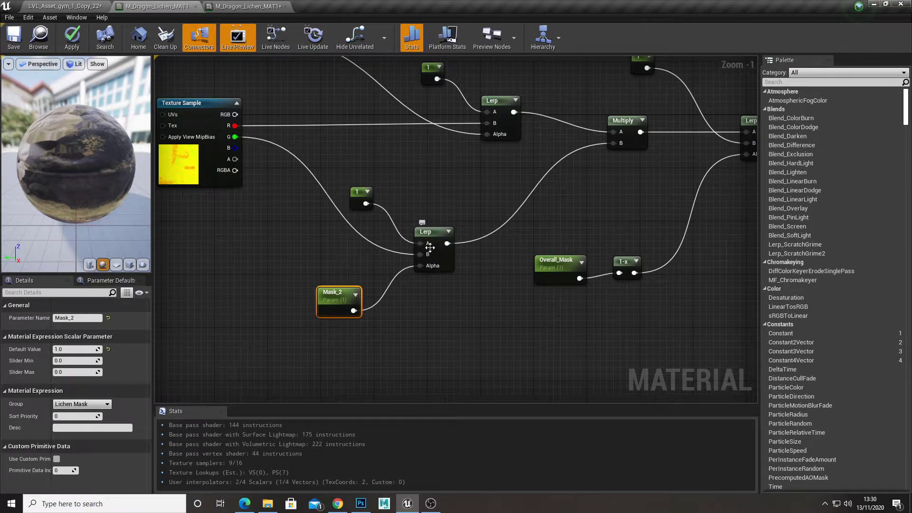
right_click_drag(514, 180, 376, 209)
right_click_drag(407, 172, 493, 189)
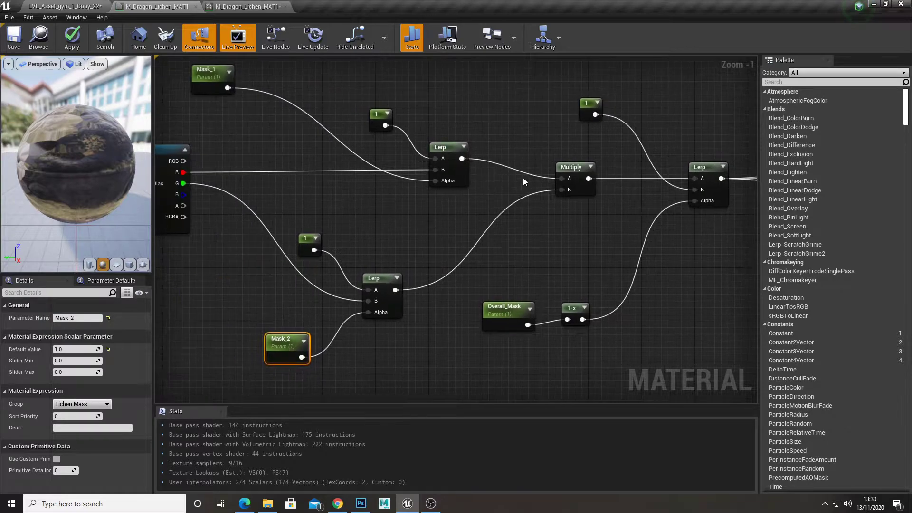
Step: Examine the Overall_Mask parameter and One Minus node feeding the alpha of the Lerp after the Multiply
right_click_drag(638, 204, 459, 204)
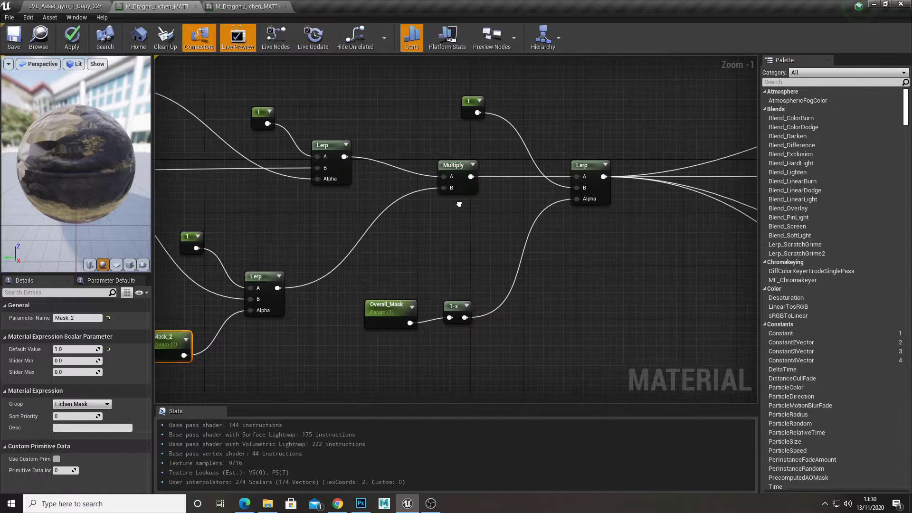
scroll(568, 186, "up", 1)
right_click_drag(569, 185, 511, 157)
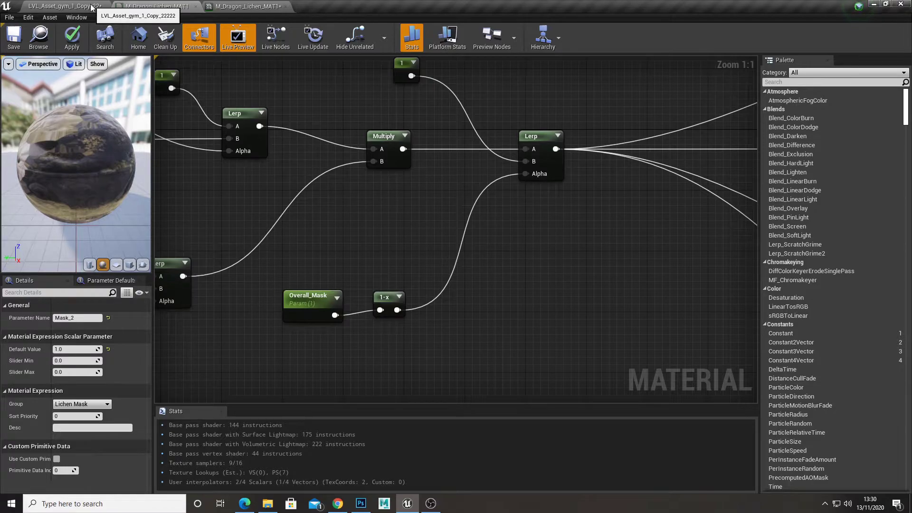
Step: Open the M_Dragon_Lichen_MAT1_Inst1 instance, undock its editor over the level, and lower Overall_Mask to about 0.18
left_click(64, 6)
double_click(358, 409)
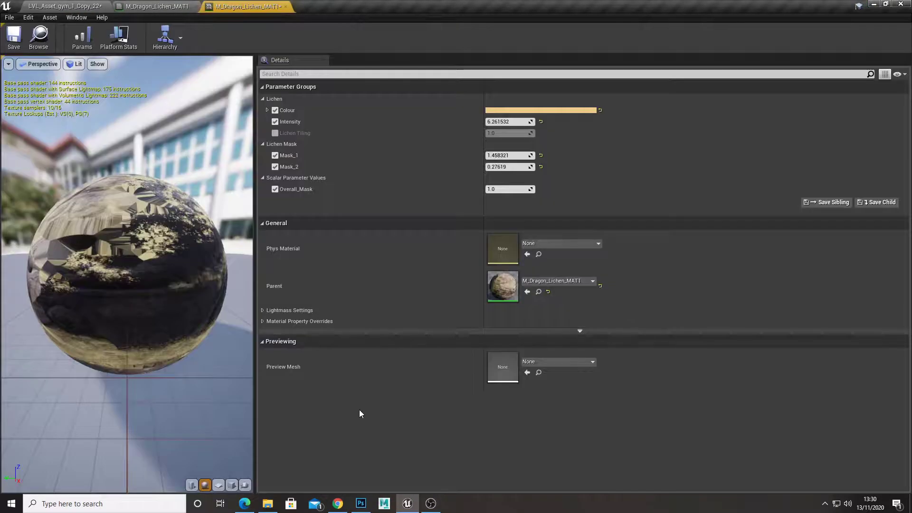
left_click_drag(265, 6, 444, 117)
left_click(57, 6)
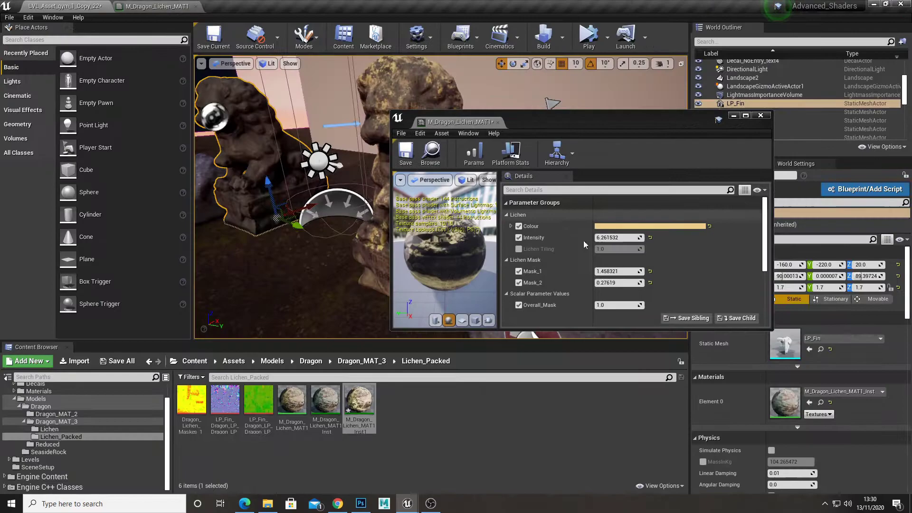
left_click_drag(623, 306, 584, 306)
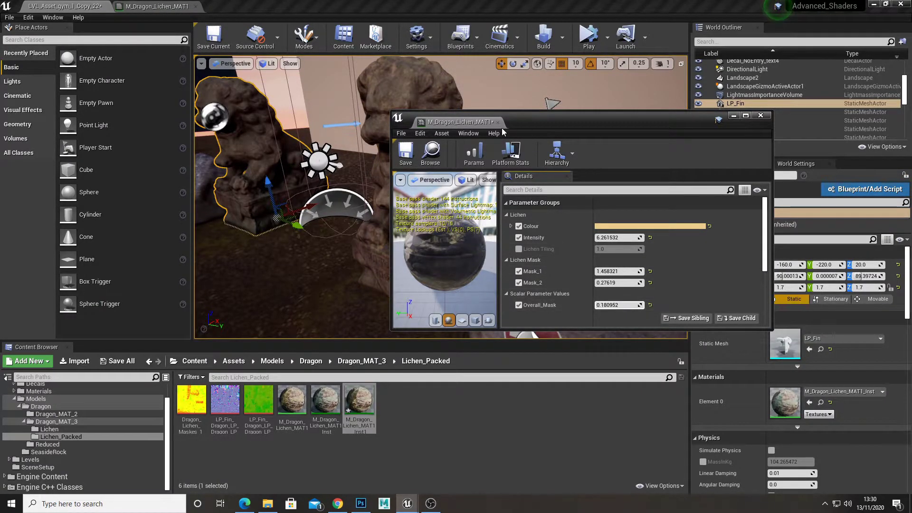
Step: Return to the M_Dragon_Lichen_MAT1 graph and follow the combined mask's output branches up to the base colour Lerp
left_click(195, 5)
left_click(190, 6)
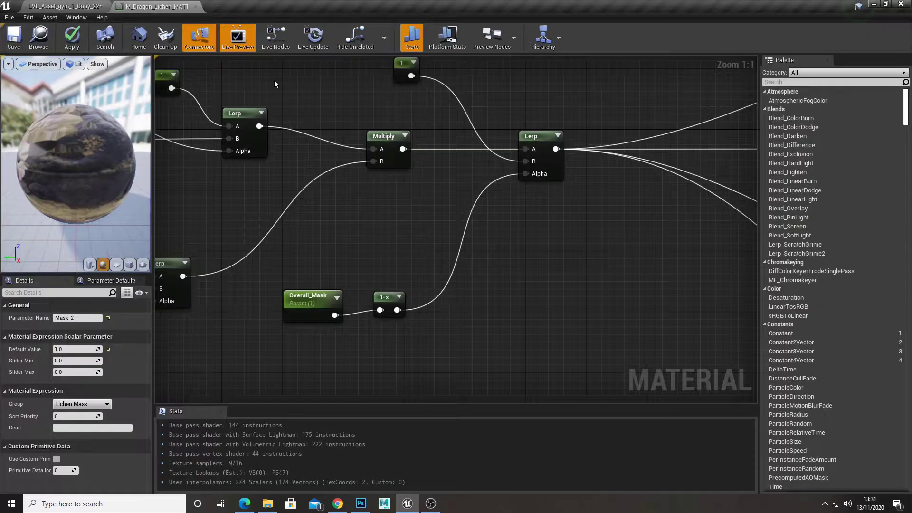
right_click_drag(536, 204, 357, 215)
scroll(489, 215, "down", 6)
right_click_drag(600, 243, 475, 219)
scroll(473, 215, "up", 2)
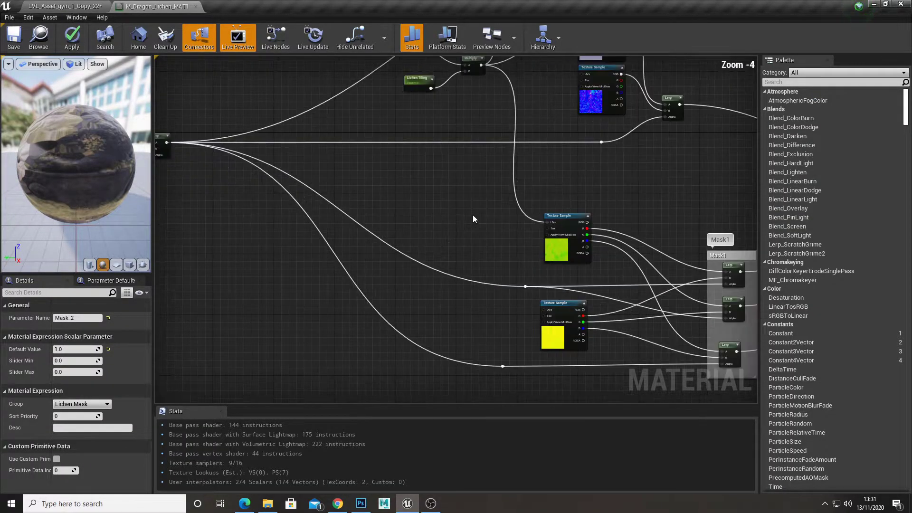
scroll(480, 140, "down", 3)
right_click_drag(494, 105, 443, 255)
scroll(493, 165, "up", 4)
scroll(495, 164, "up", 3)
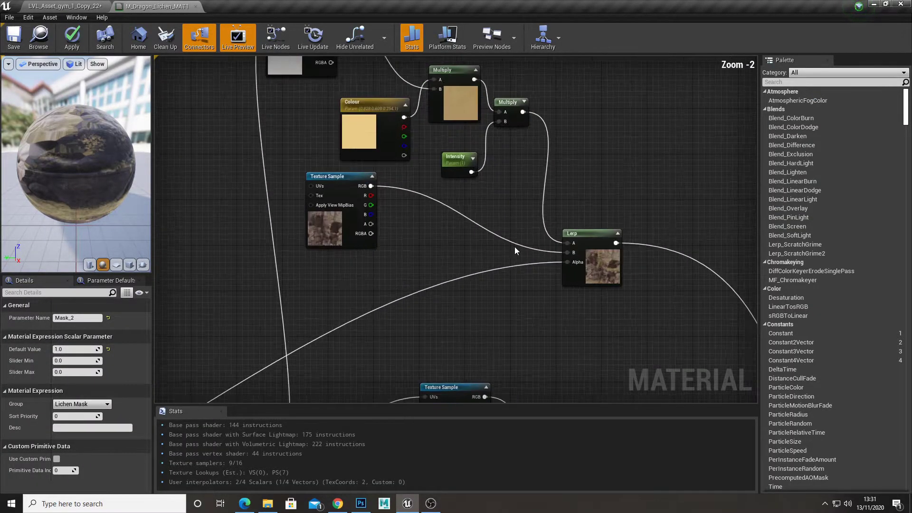
Step: Locate the base colour Texture Sample's Dragon_1_BaseColor asset, open it for inspection, close it, and return to the material graph
left_click(309, 186)
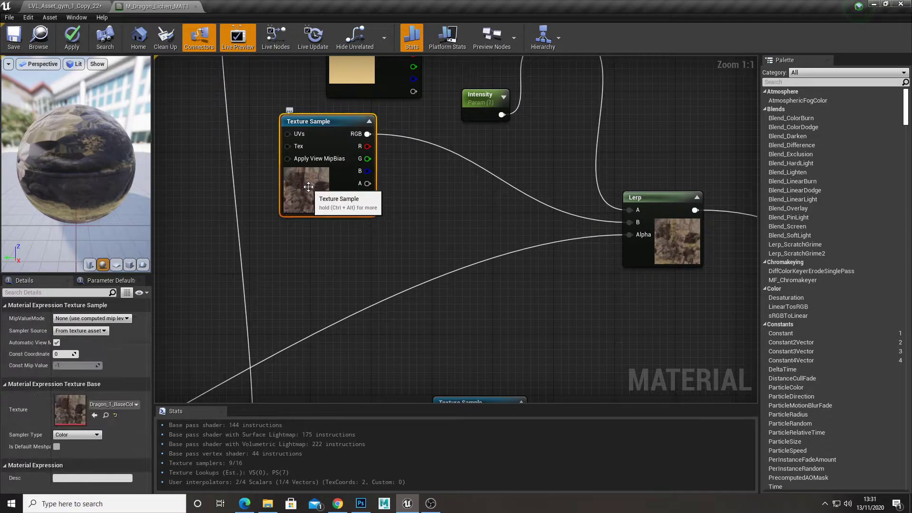
key("ctrl+b")
double_click(258, 407)
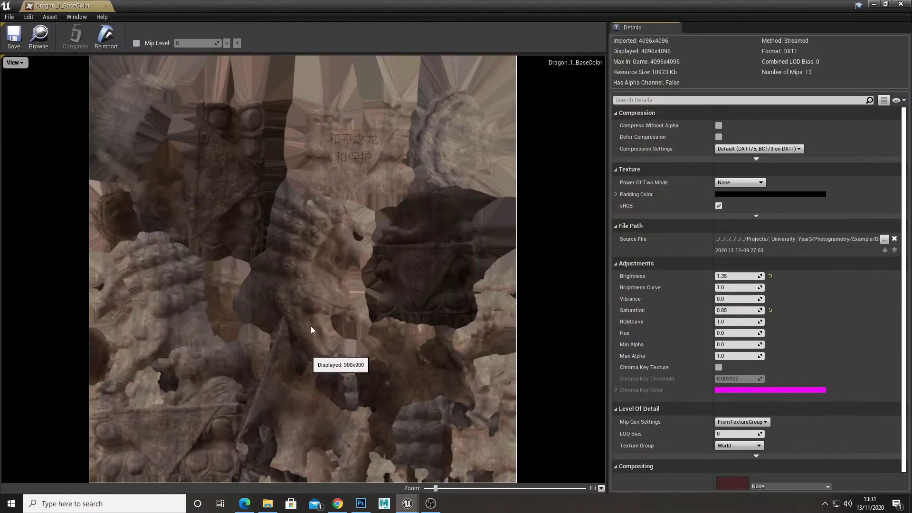
left_click(108, 6)
right_click_drag(441, 197, 399, 174)
left_click(161, 6)
Step: Examine how the lichen texture is multiplied by Colour and Intensity before entering the base colour Lerp
right_click_drag(490, 193, 401, 233)
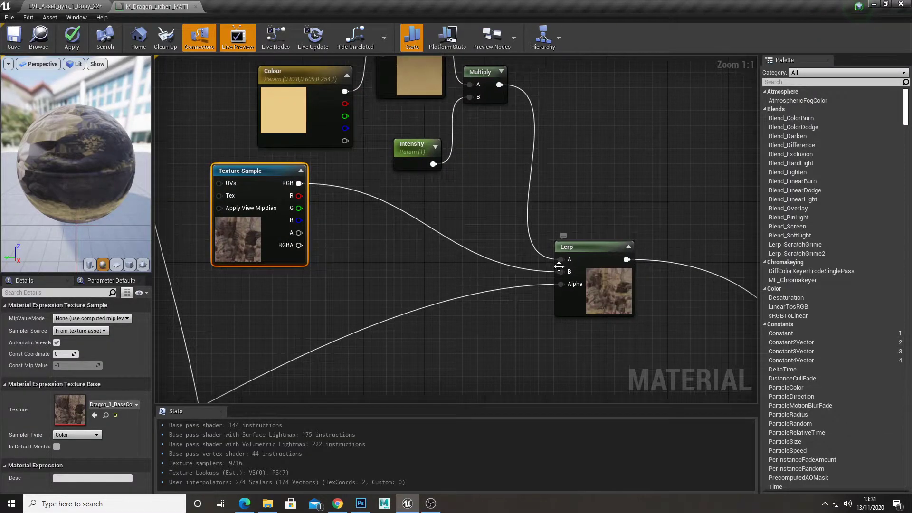
right_click_drag(488, 211, 479, 273)
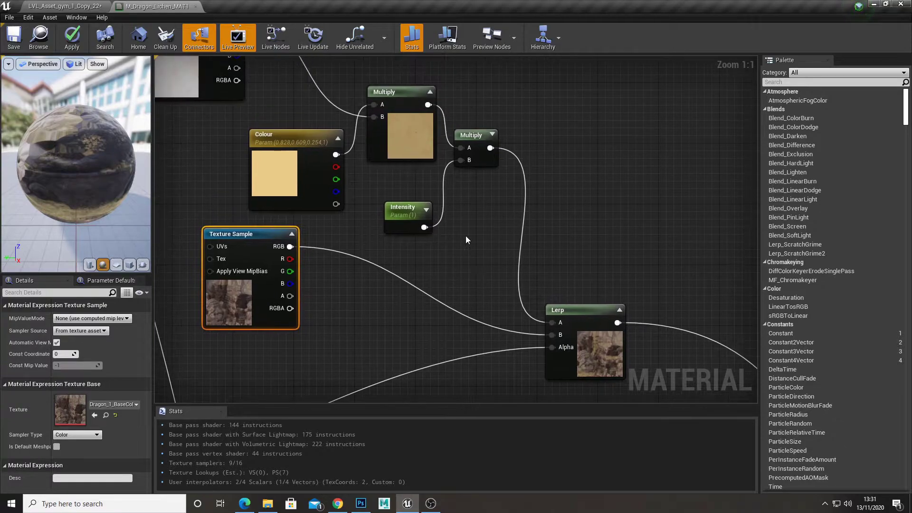
scroll(465, 236, "down", 1)
right_click_drag(465, 235, 459, 259)
right_click_drag(272, 176, 365, 199)
scroll(332, 179, "up", 1)
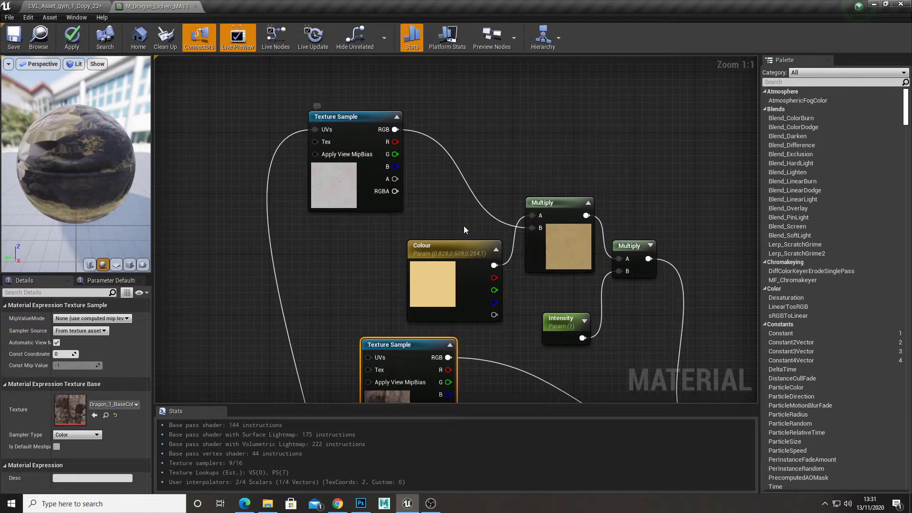
right_click_drag(464, 230, 372, 209)
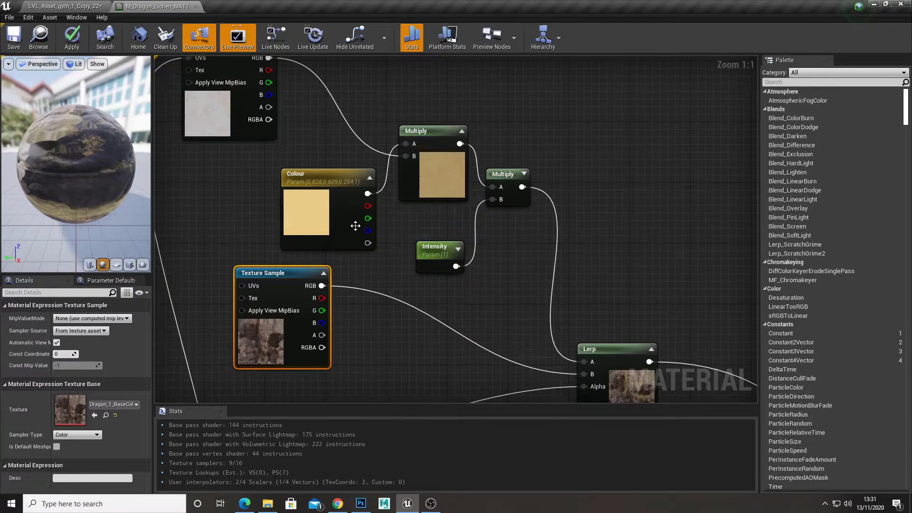
Step: Trace the combined lichen mask from its final Lerp to the alpha input of the base colour Lerp
right_click_drag(674, 367, 568, 234)
scroll(569, 233, "down", 6)
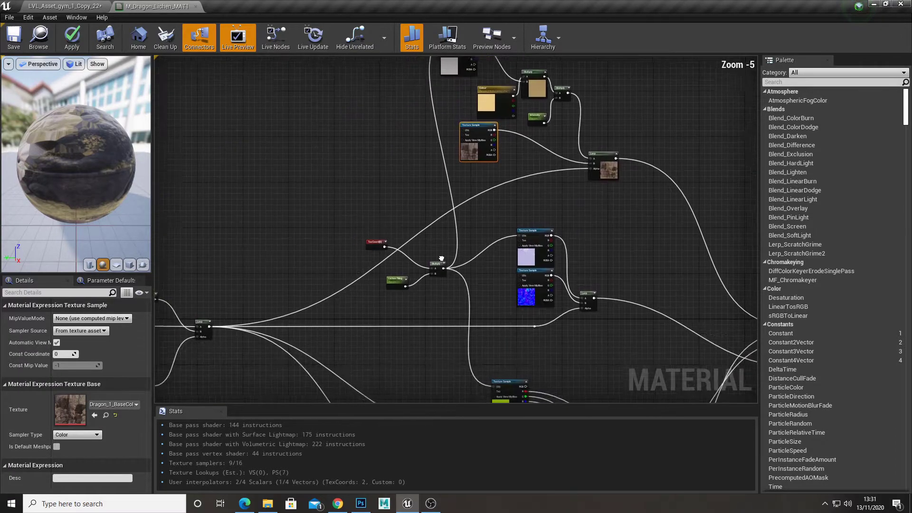
right_click_drag(344, 292, 496, 225)
right_click_drag(365, 260, 509, 236)
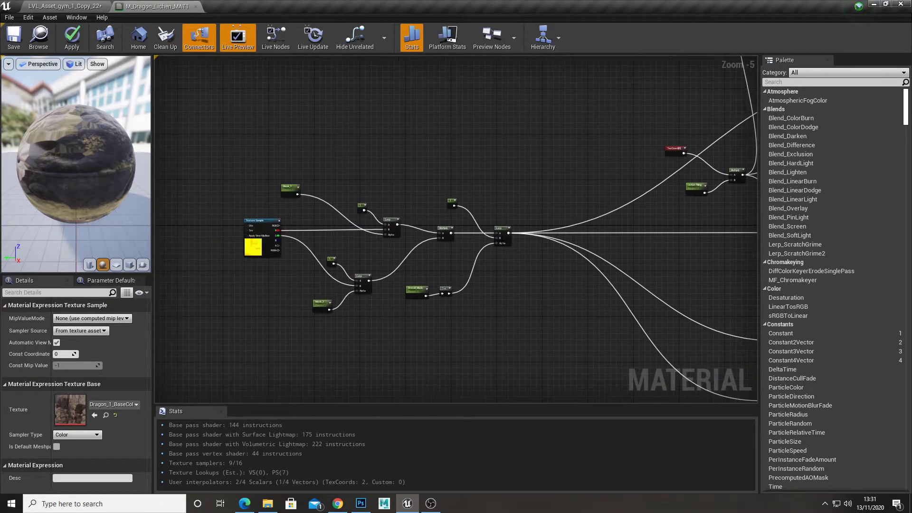
right_click_drag(566, 218, 460, 246)
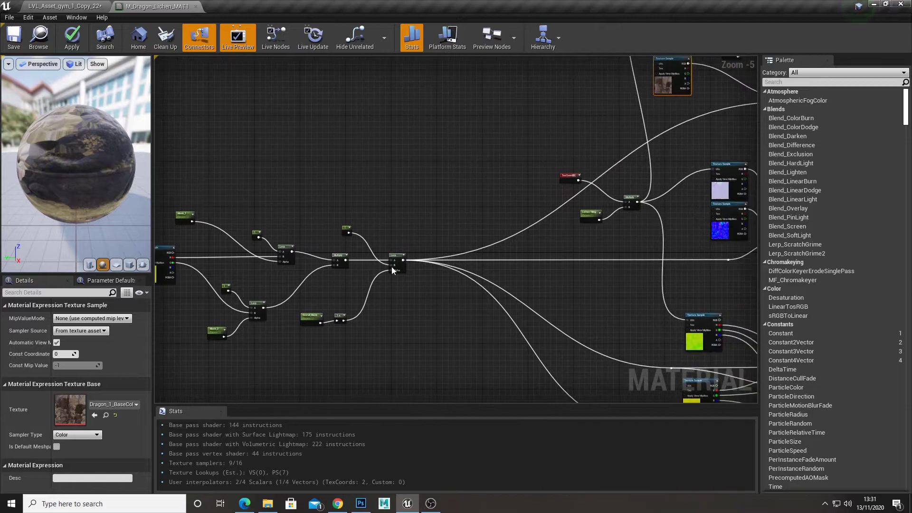
right_click_drag(397, 260, 461, 239)
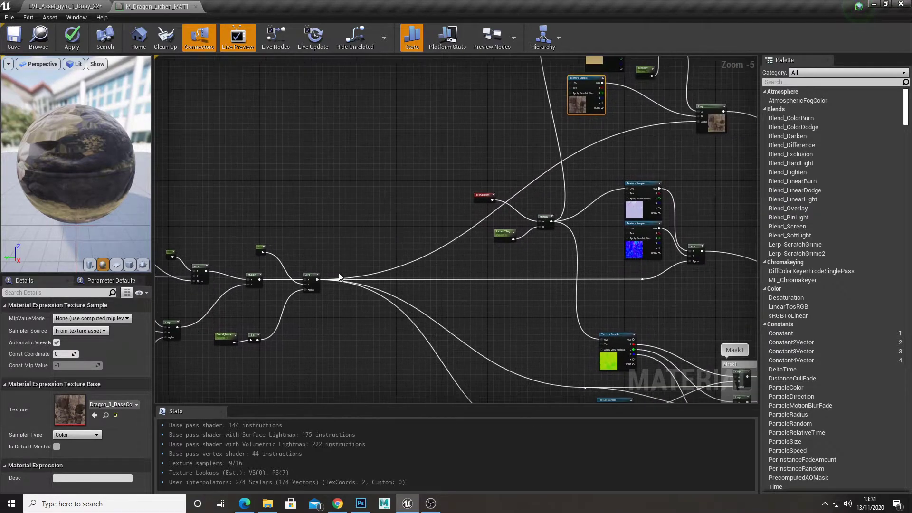
right_click_drag(623, 169, 455, 222)
scroll(552, 171, "up", 2)
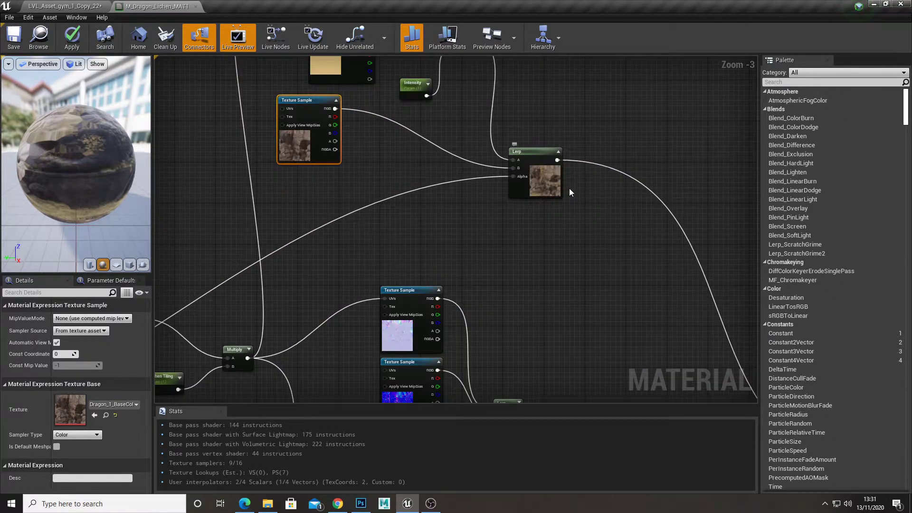
Step: Examine the normal map Lerp and the TexCoord and Lichen Tiling nodes supplying the lichen texture's UVs
scroll(538, 246, "down", 1)
right_click_drag(537, 246, 576, 183)
scroll(494, 226, "up", 1)
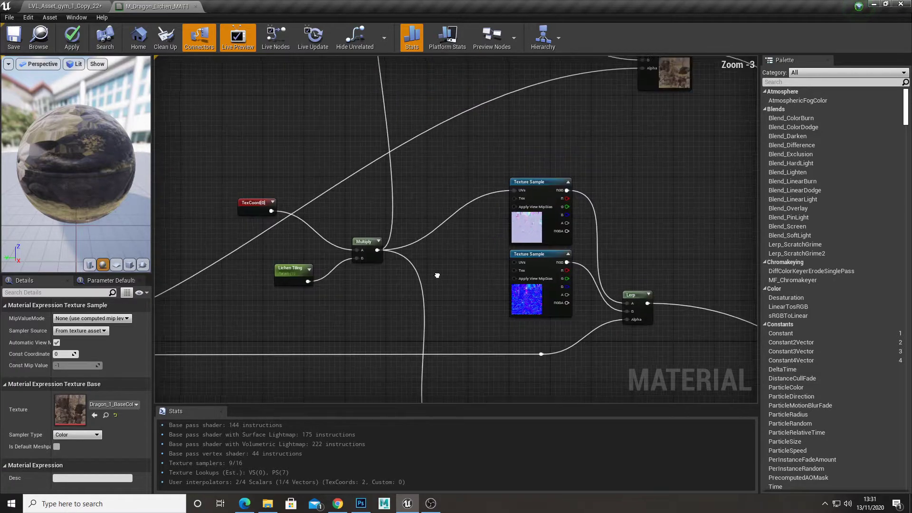
right_click_drag(437, 276, 529, 276)
scroll(530, 276, "down", 1)
right_click_drag(521, 322, 535, 240)
right_click_drag(575, 357, 530, 213)
right_click_drag(546, 257, 534, 438)
scroll(378, 257, "up", 1)
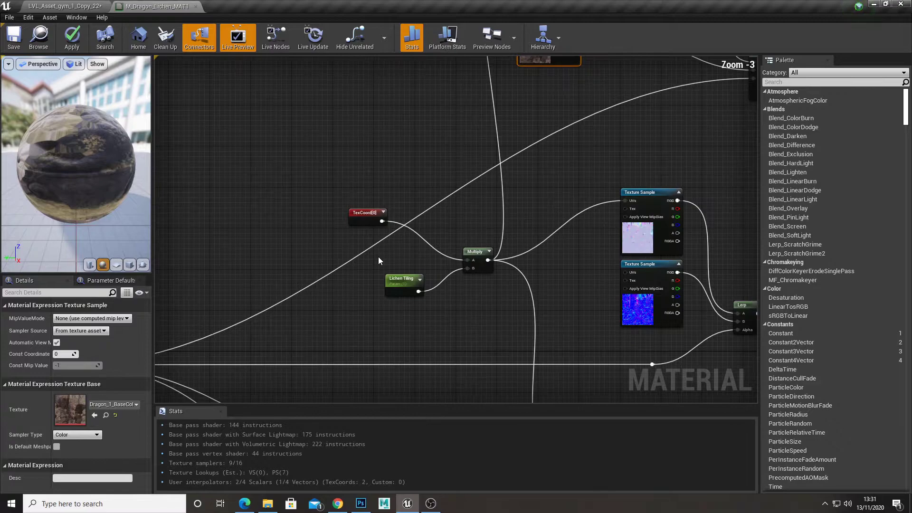
scroll(378, 257, "up", 2)
Step: Switch to the level, inspect the lichen on the statue's surface up close, and return to the material graph
left_click(95, 5)
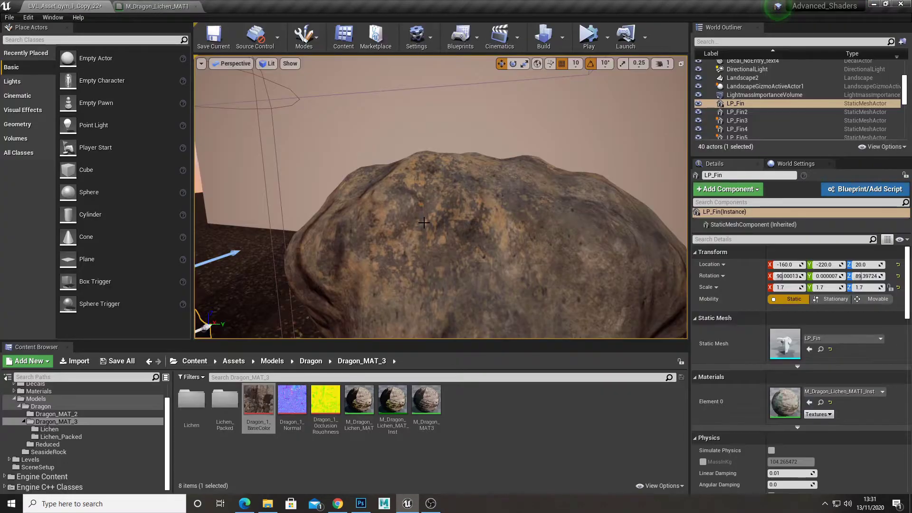
right_click_drag(424, 222, 397, 220)
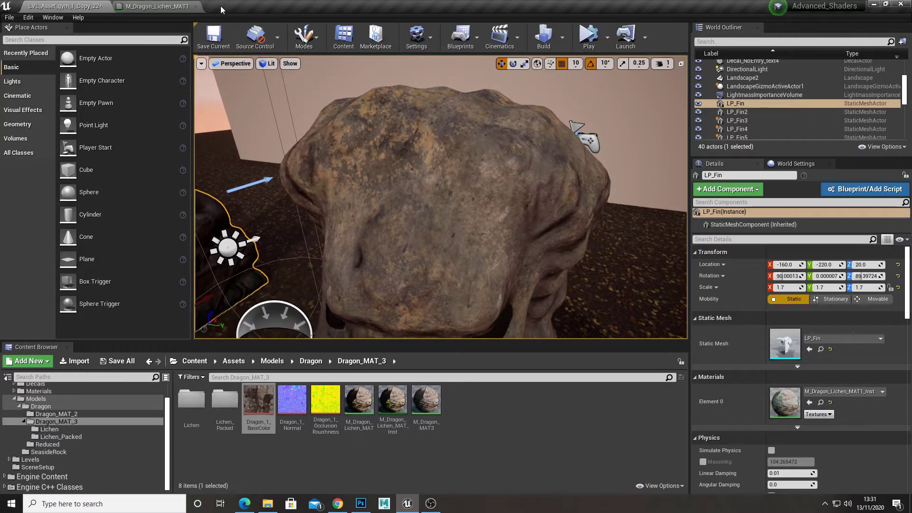
left_click(162, 4)
Step: Examine the Lichen Tiling Multiply's UV connections and locate the lichen OcclusionRoughnessMetallic texture among the project assets
right_click_drag(550, 263, 427, 212)
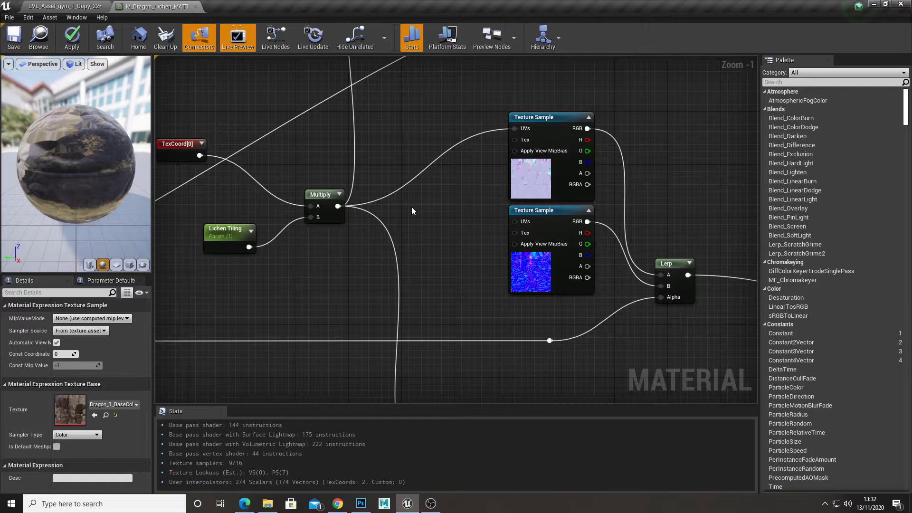
right_click_drag(393, 241, 392, 204)
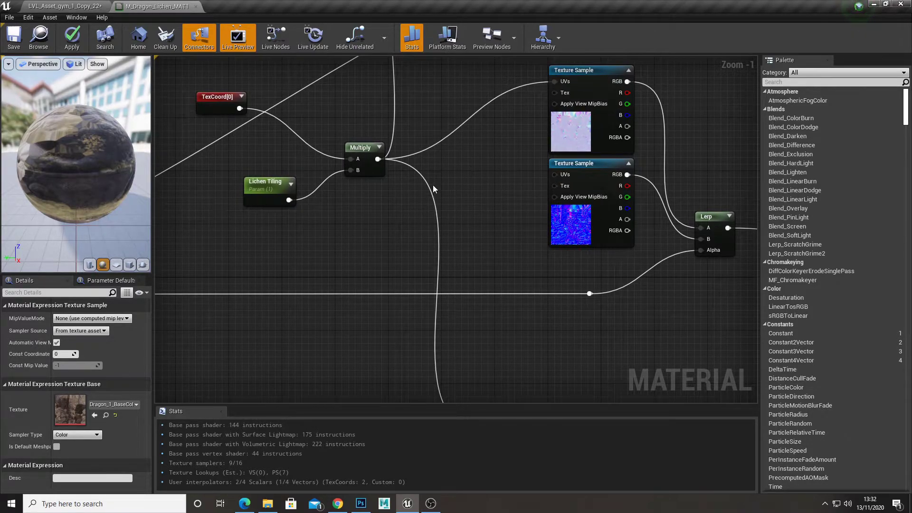
scroll(552, 164, "down", 3)
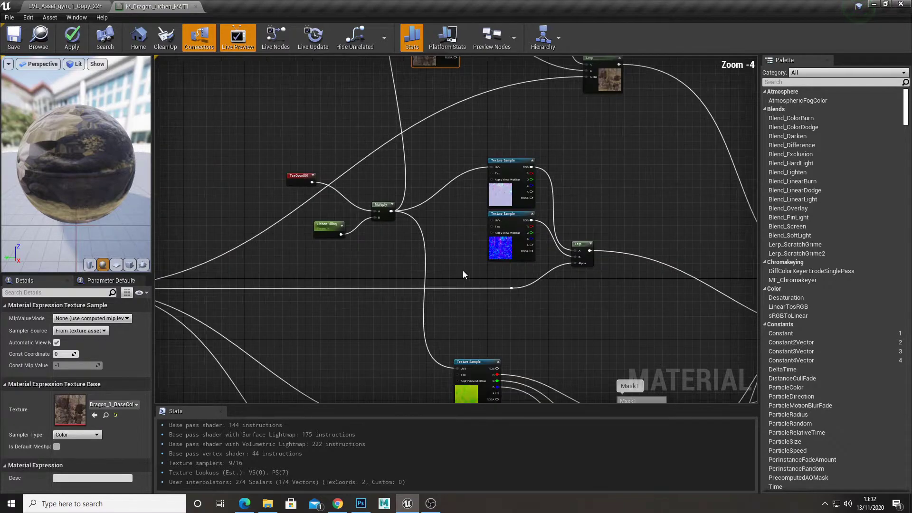
scroll(473, 285, "up", 2)
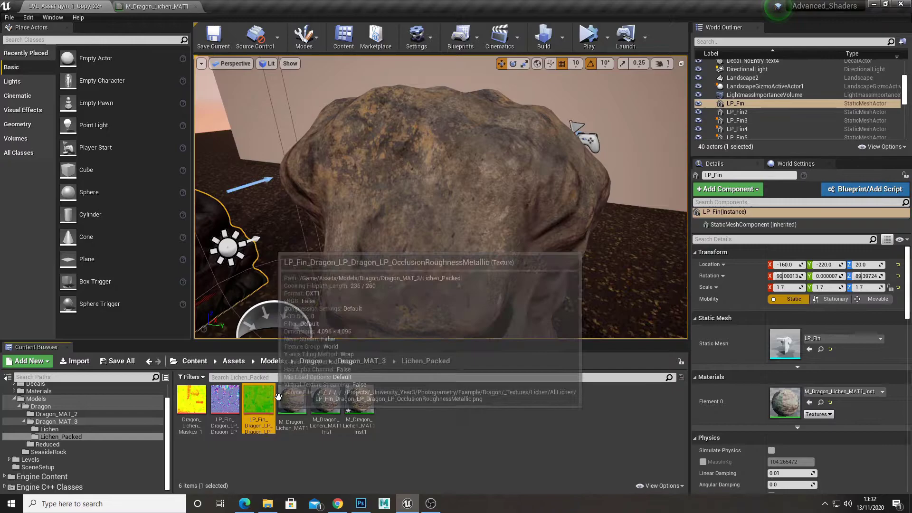
left_click(157, 6)
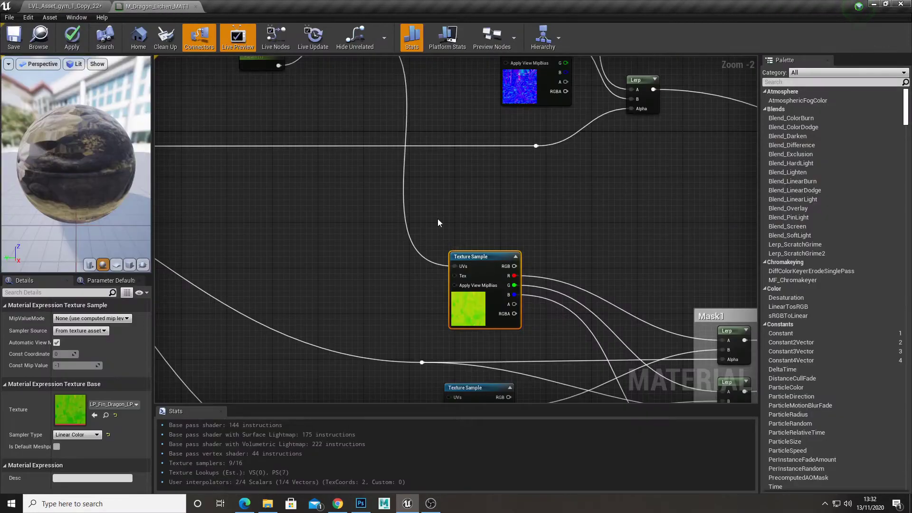
Step: Examine how the two packed roughness textures' R, G and B channels are blended by the Lerps in the Mask1 group
scroll(451, 238, "down", 2)
scroll(463, 252, "up", 4)
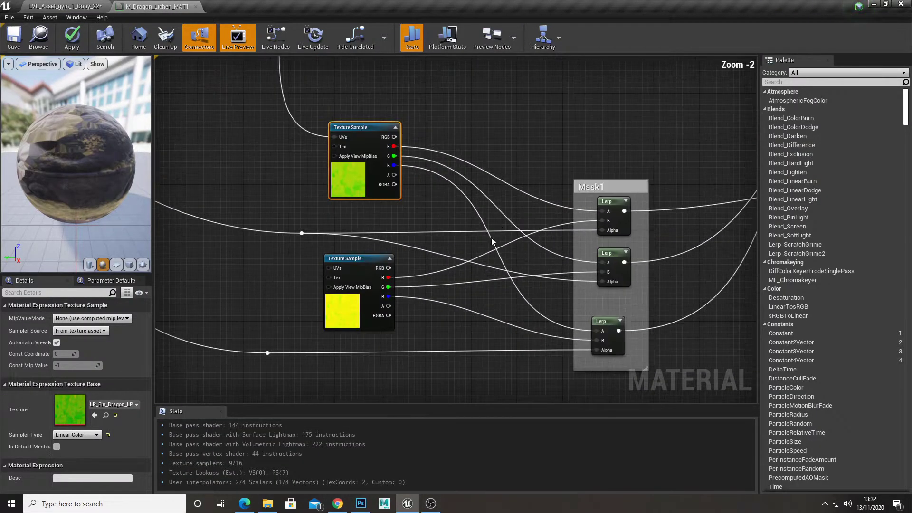
right_click_drag(589, 252, 530, 263)
scroll(477, 241, "down", 1)
scroll(412, 195, "up", 2)
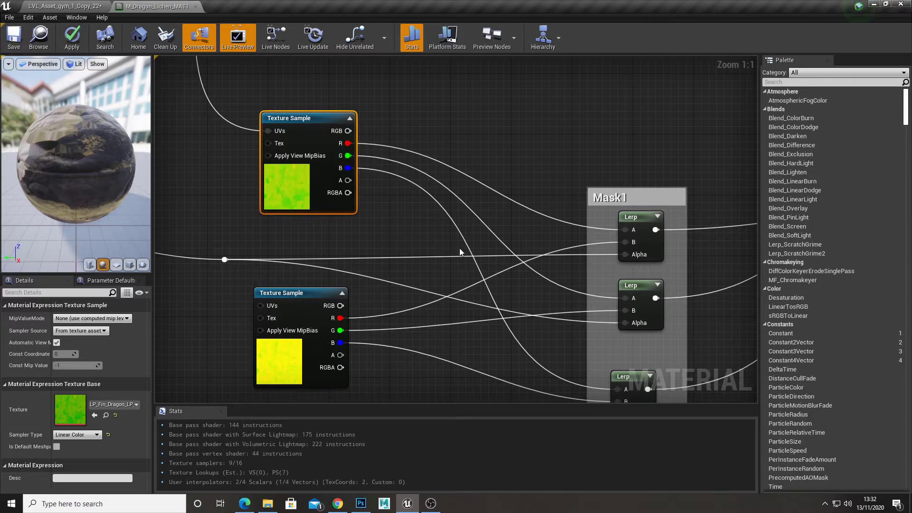
scroll(429, 207, "down", 5)
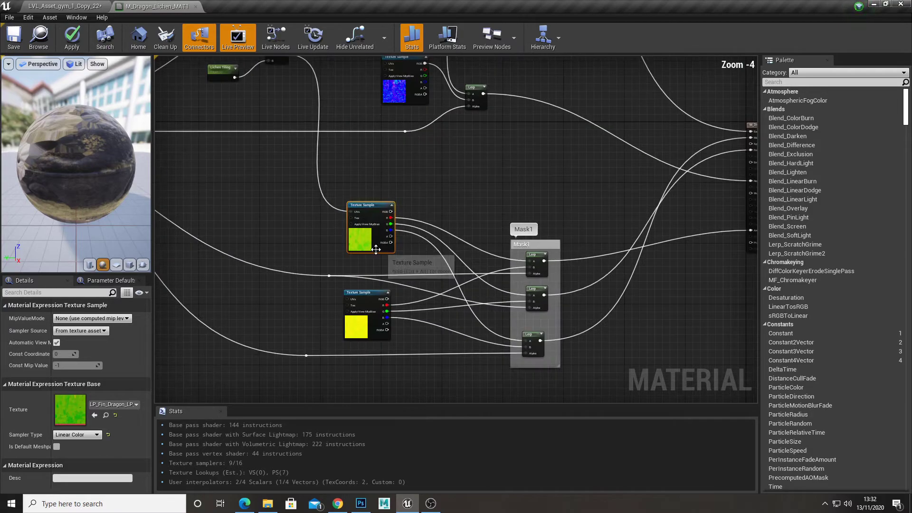
scroll(376, 249, "up", 1)
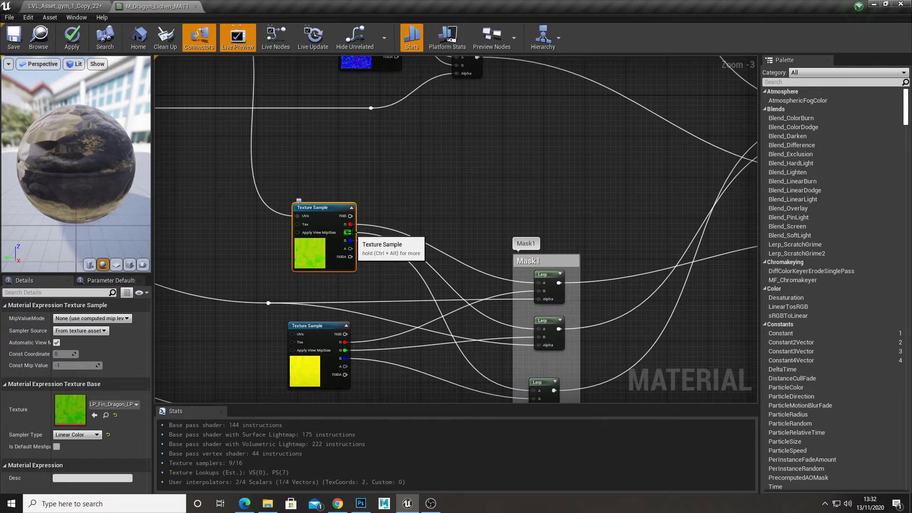
Step: Trace the packed textures' R, G and B channels through the Mask1 Lerps to the material's Ambient Occlusion, Roughness and Metallic inputs
scroll(489, 287, "up", 2)
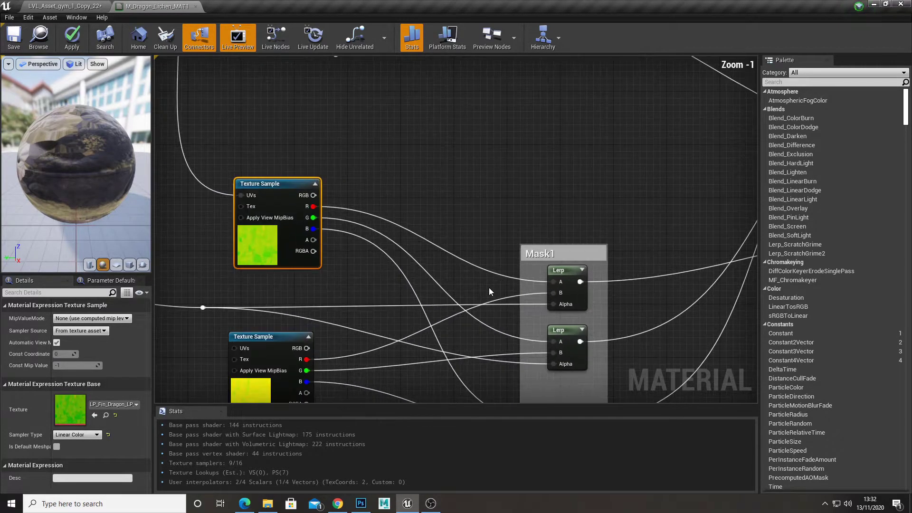
scroll(489, 286, "up", 1)
right_click_drag(463, 259, 452, 175)
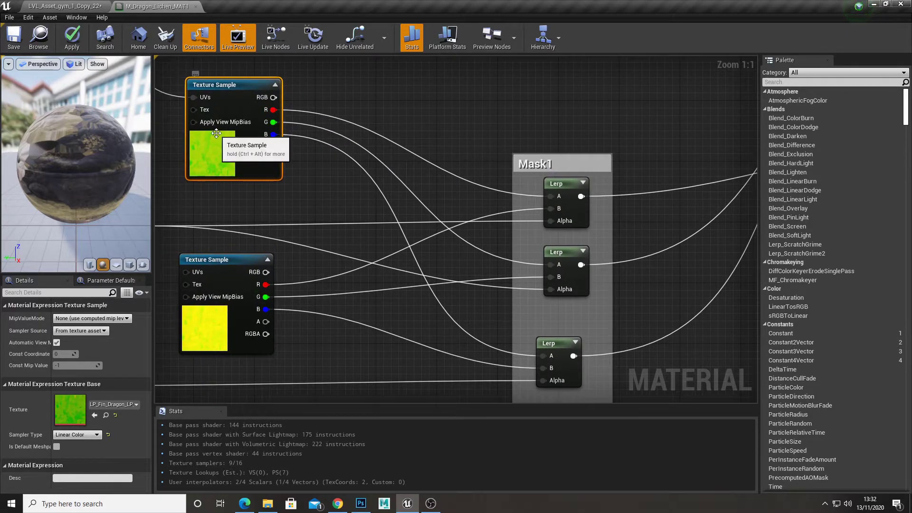
right_click_drag(325, 165, 359, 174)
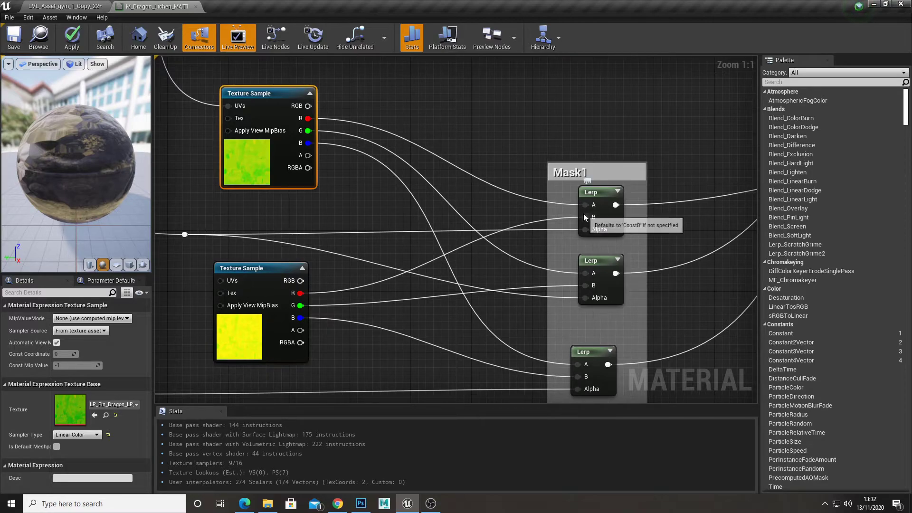
right_click_drag(409, 239, 342, 216)
scroll(578, 229, "down", 5)
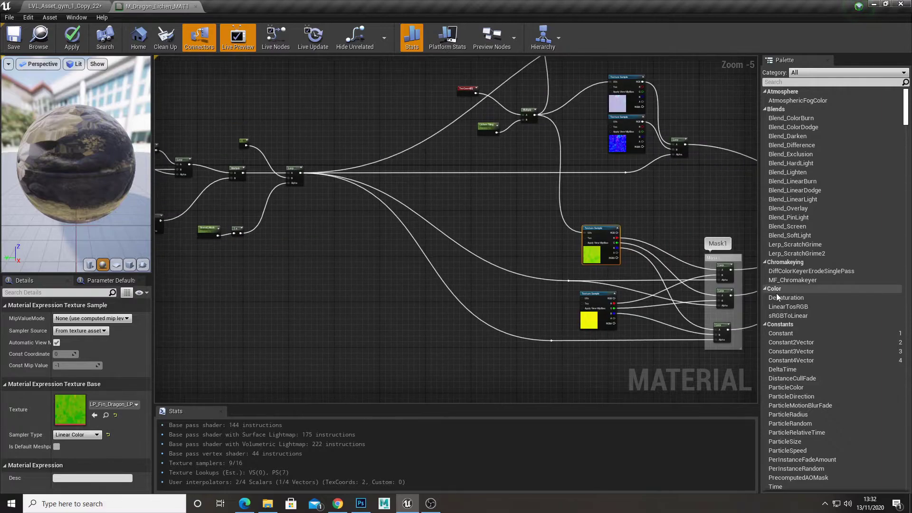
right_click_drag(589, 241, 384, 192)
scroll(598, 230, "up", 3)
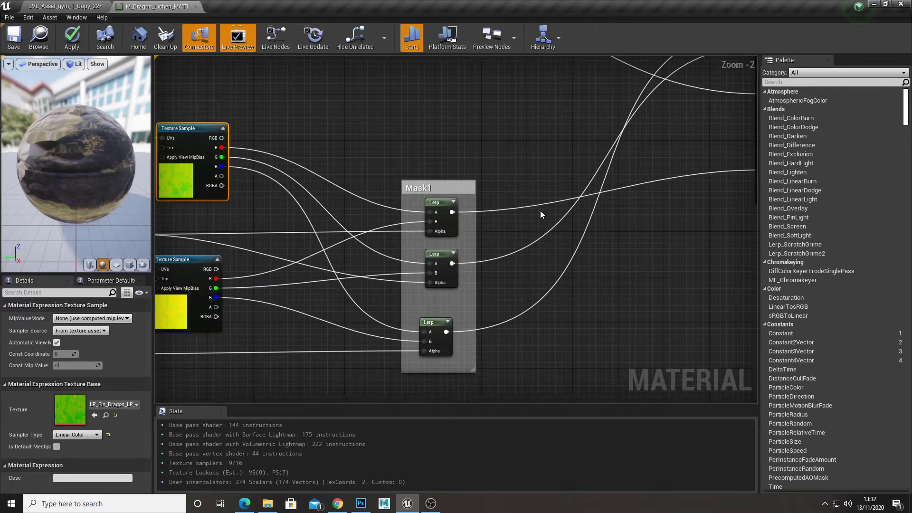
right_click_drag(542, 212, 406, 288)
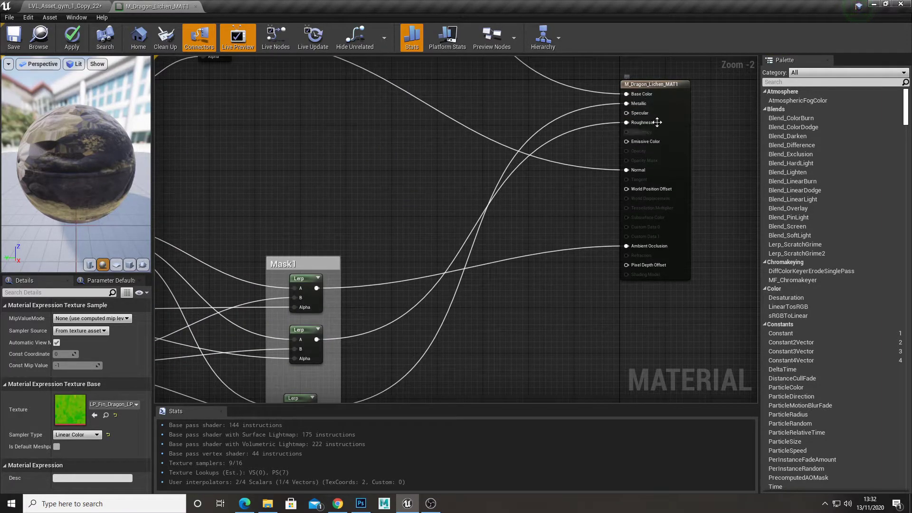
Step: Examine the Mask_1, Mask_2 and Overall_Mask parameters and how they feed the lichen mask Lerps and Multiply
scroll(632, 173, "down", 3)
right_click_drag(460, 205, 621, 227)
right_click_drag(296, 215, 527, 235)
scroll(300, 194, "up", 3)
right_click_drag(224, 292, 332, 277)
scroll(332, 277, "up", 1)
scroll(332, 277, "up", 1)
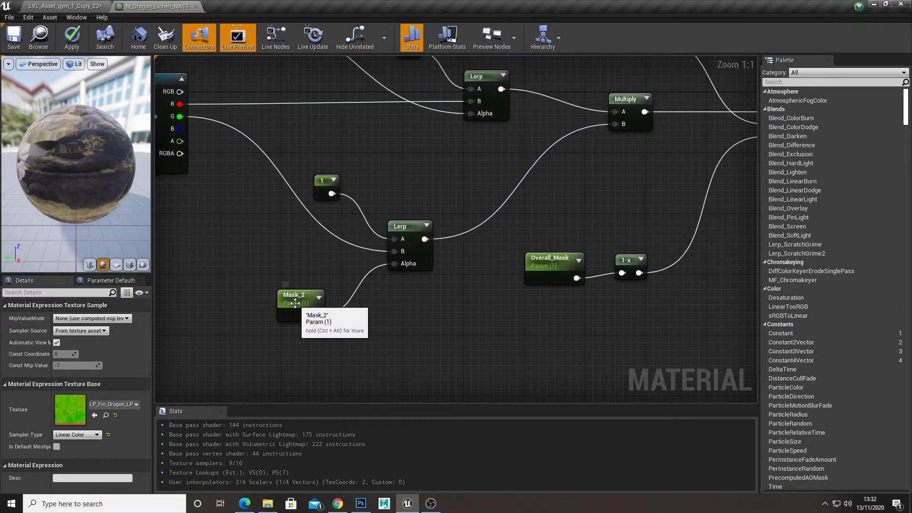
left_click(300, 297)
left_click(551, 262)
right_click_drag(410, 173, 481, 256)
left_click(287, 93)
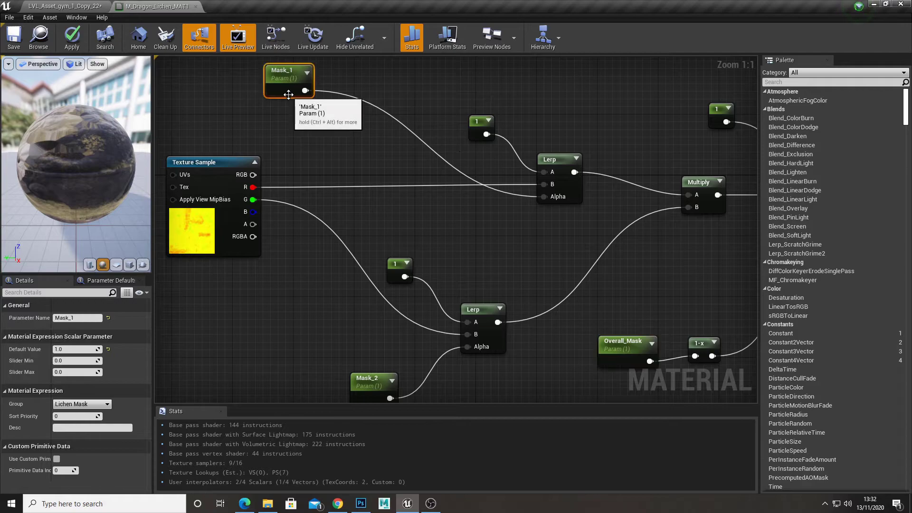
Step: Create another material instance of M_Dragon_Lichen_MAT1 for the statue in the level and open its parameters alongside the viewport
left_click(87, 4)
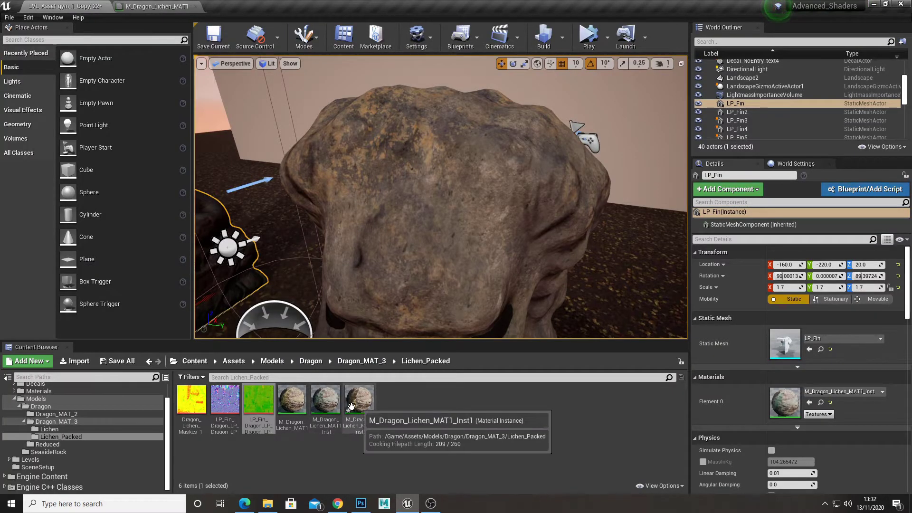
right_click(301, 404)
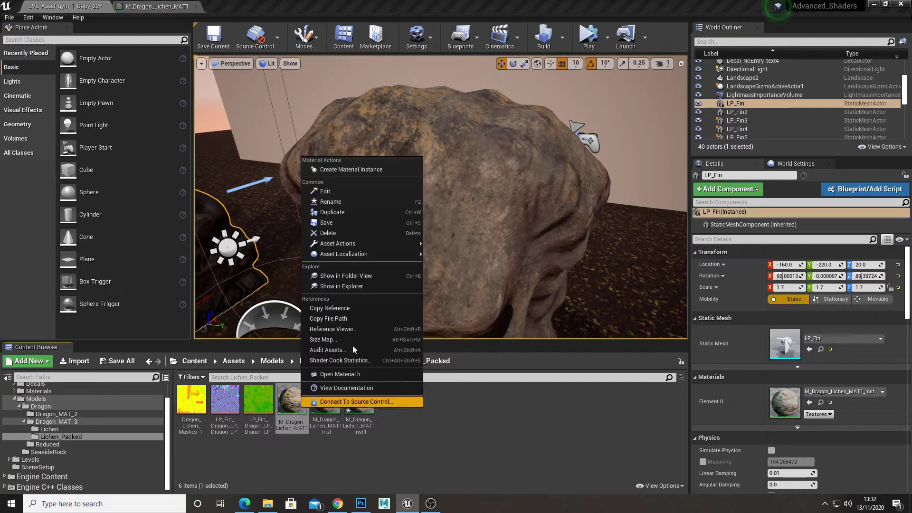
left_click(352, 169)
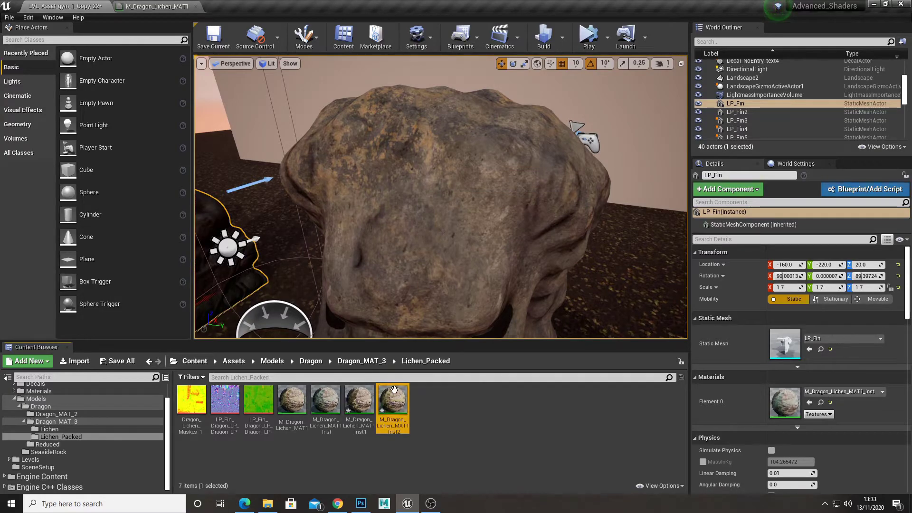
double_click(386, 409)
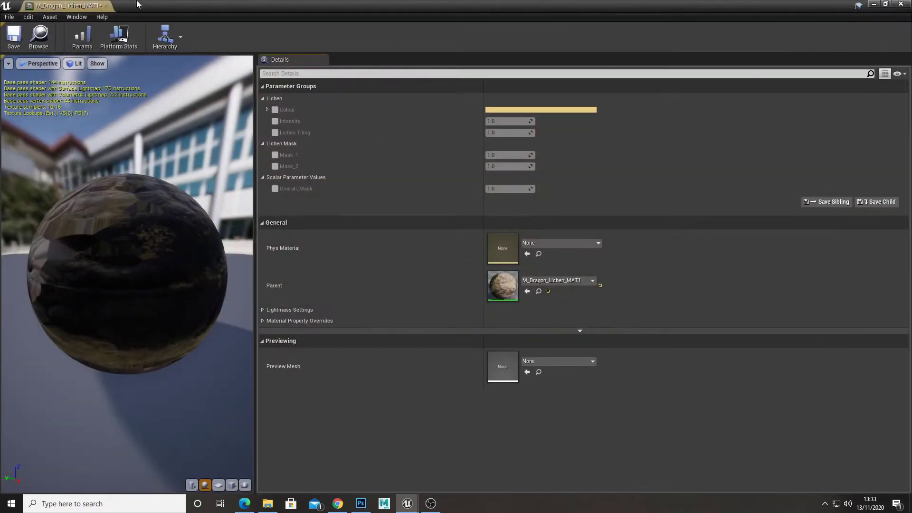
left_click_drag(171, 7, 538, 163)
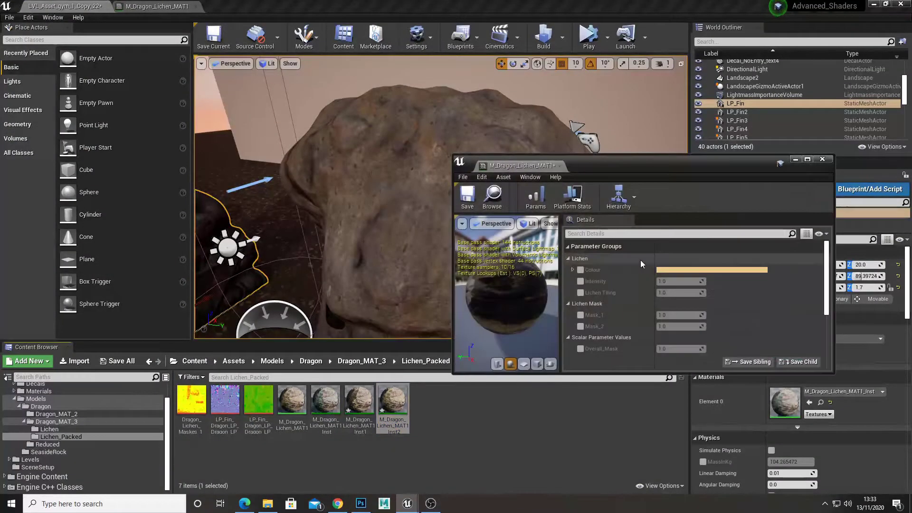
Step: Override both lichen masks in the new instance, setting Mask_1 to about 1.53 and Mask_2 to about 1.94
left_click(580, 315)
left_click(581, 326)
mouse_move(664, 317)
left_mouse_down()
mouse_move(704, 317)
mouse_move(684, 327)
mouse_move(651, 315)
left_mouse_up()
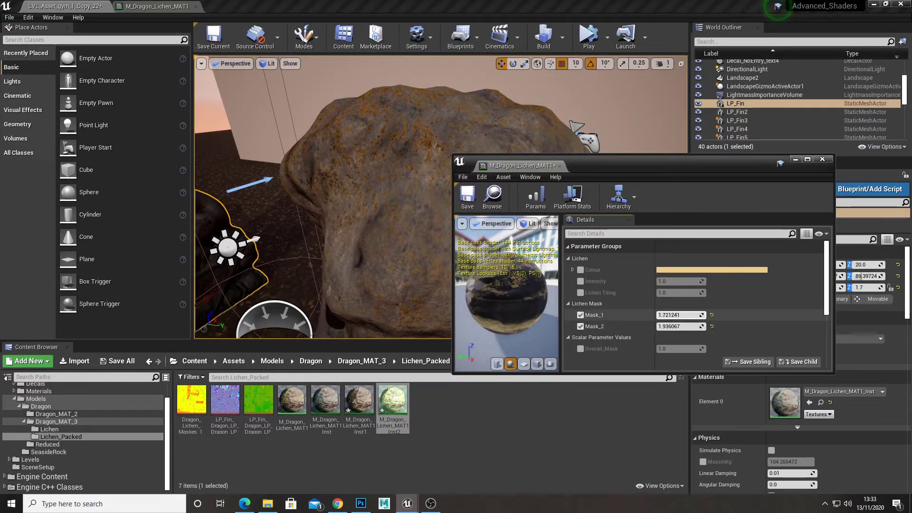
Step: Override the instance's lichen Colour with pink and set its Lichen Tiling to about 3.6
double_click(668, 269)
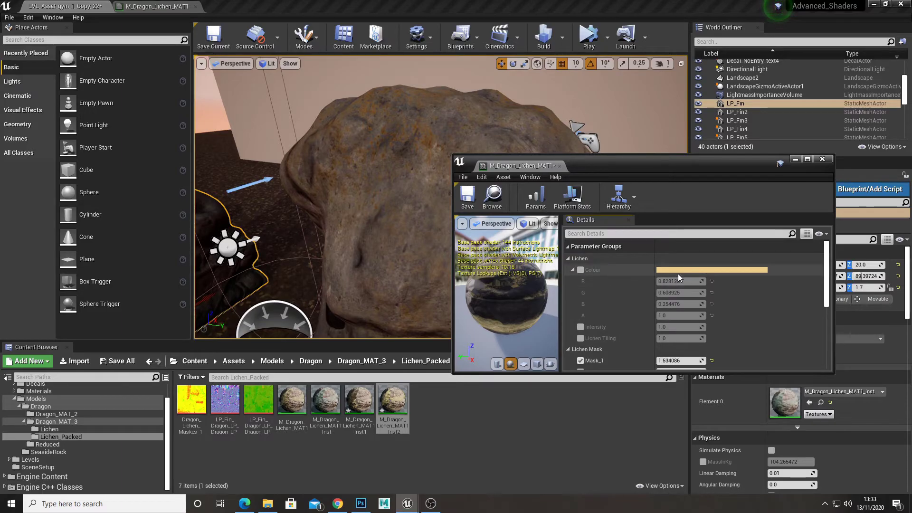
left_click(708, 269)
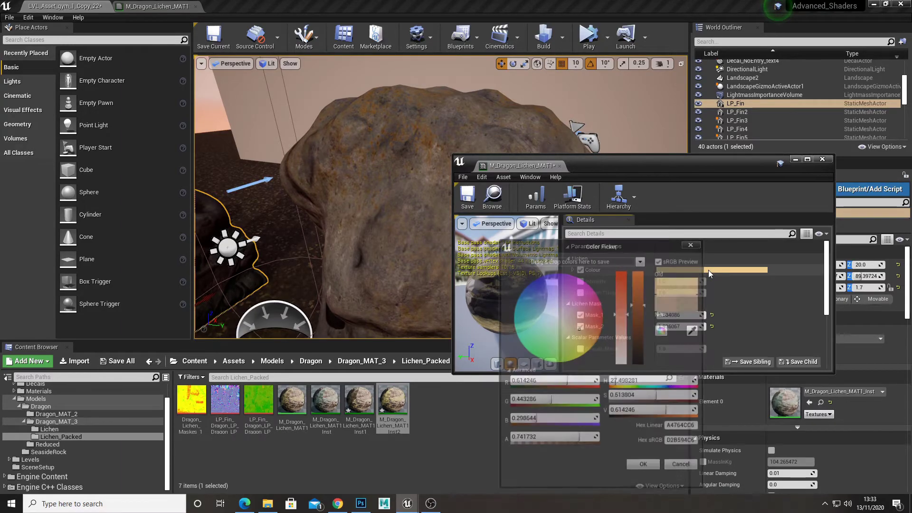
left_click(594, 315)
left_click(647, 469)
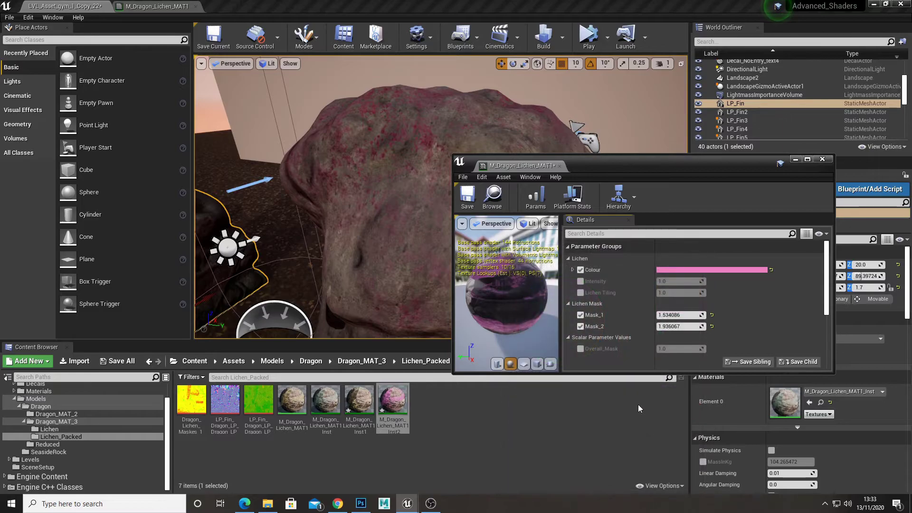
left_click(581, 293)
left_click_drag(680, 293, 712, 293)
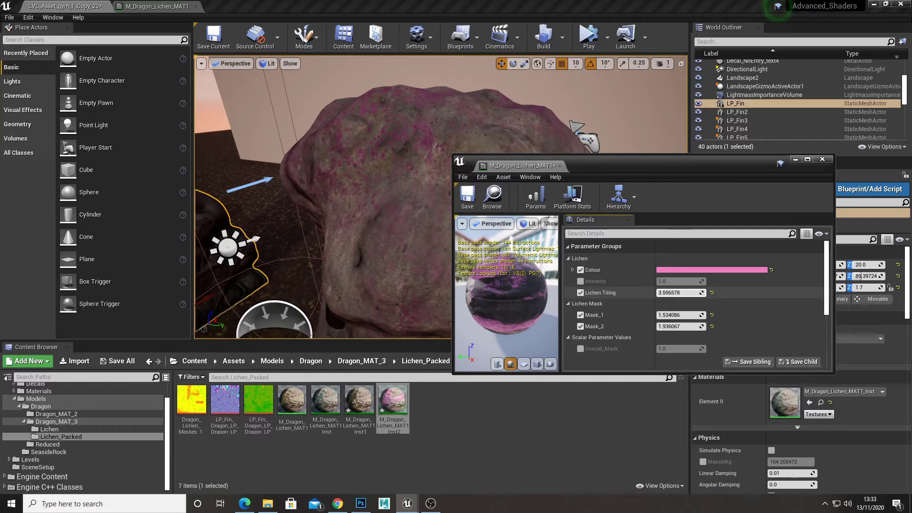
Step: View the whole statue with its adjusted lichen in the level, and switch to the packed mask document Drong_lichen_2.png in Photoshop
left_click(560, 166)
key("s")
right_click_drag(559, 190, 585, 219)
key("w")
scroll(375, 243, "down", 5)
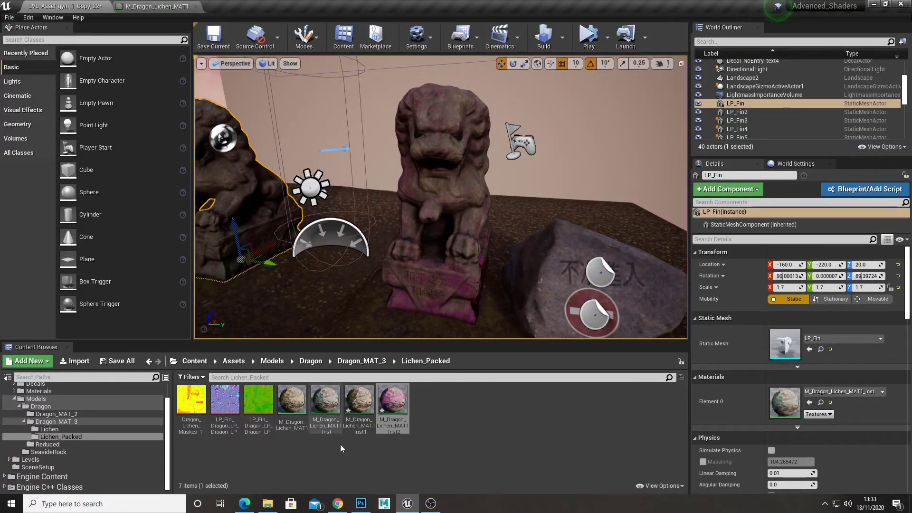
mouse_move(366, 503)
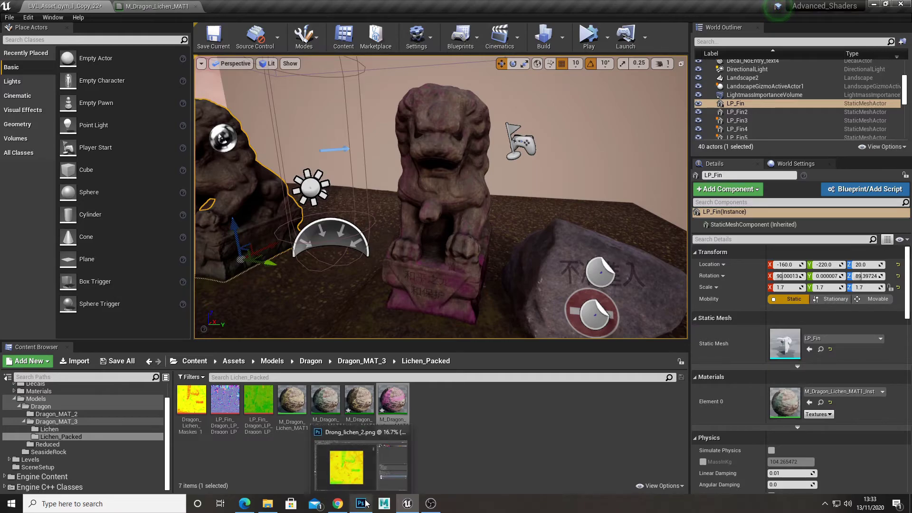
left_click(366, 460)
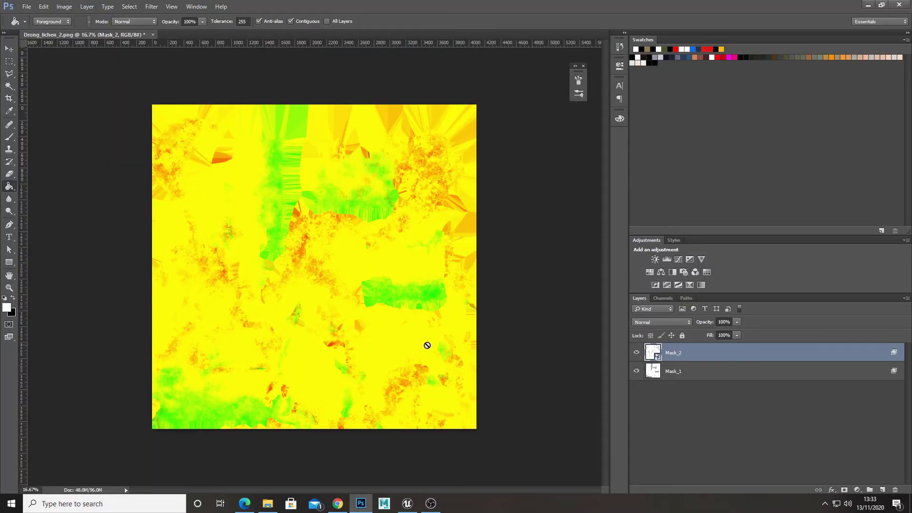